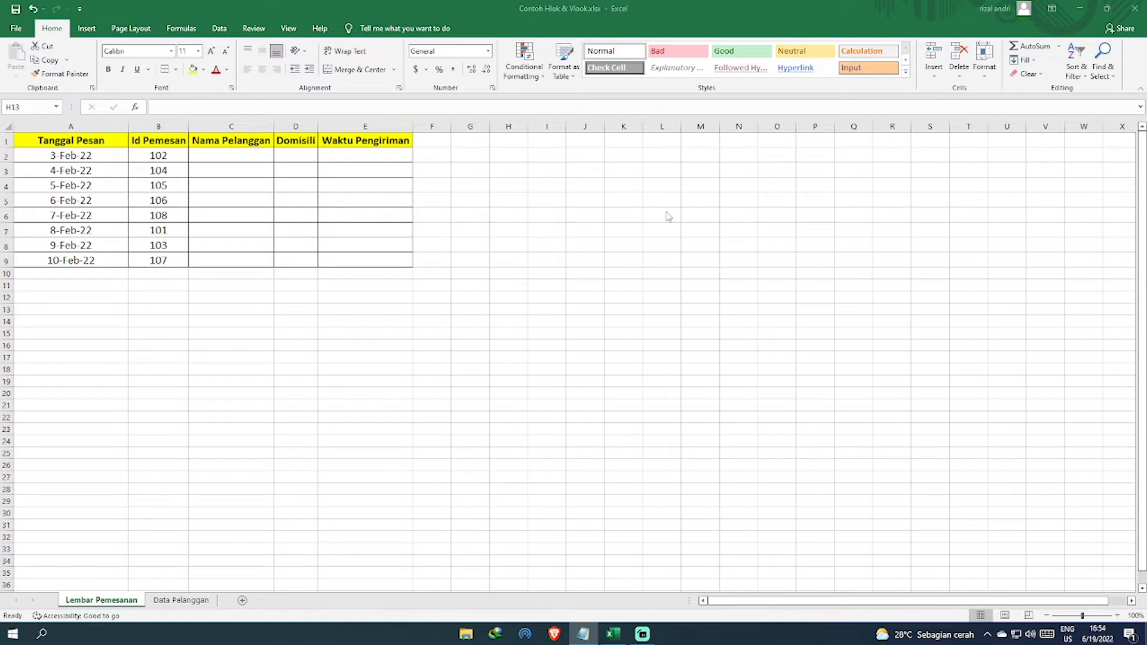
{"action": "left_click", "coordinate": [562, 220]}
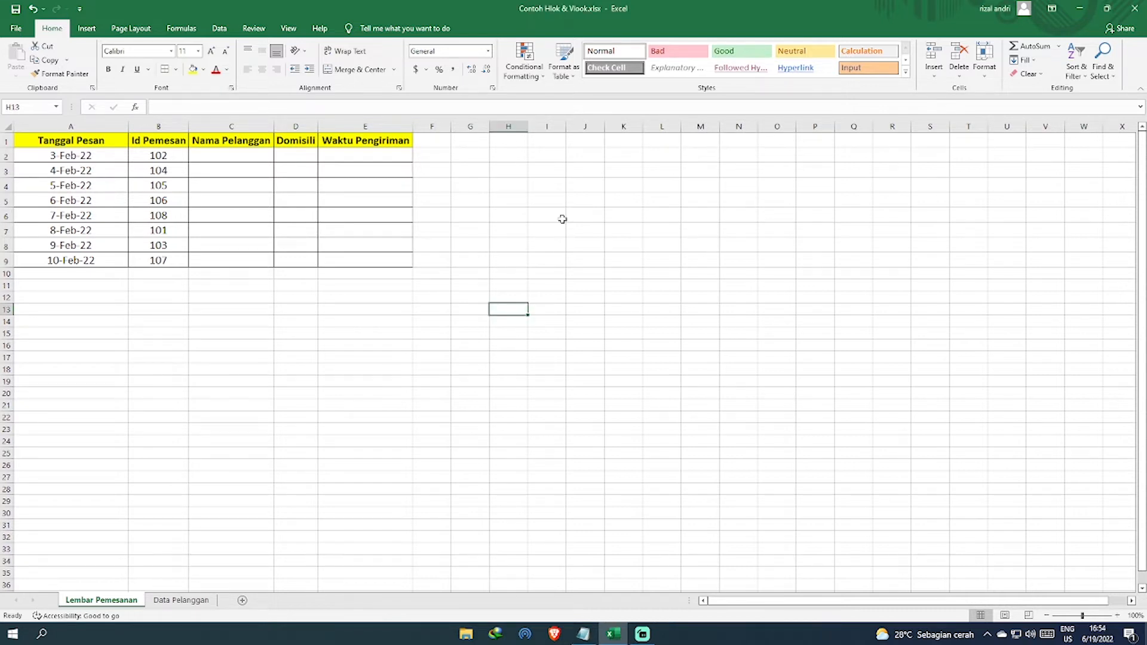
{"action": "left_click", "coordinate": [375, 281]}
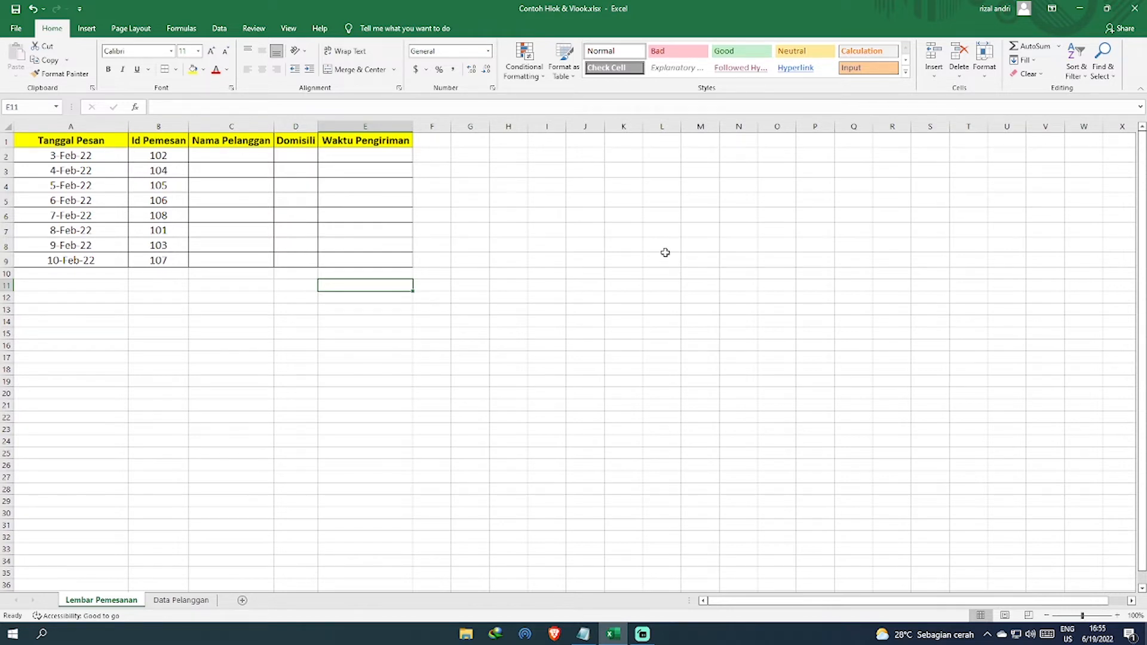
{"action": "left_click", "coordinate": [672, 243]}
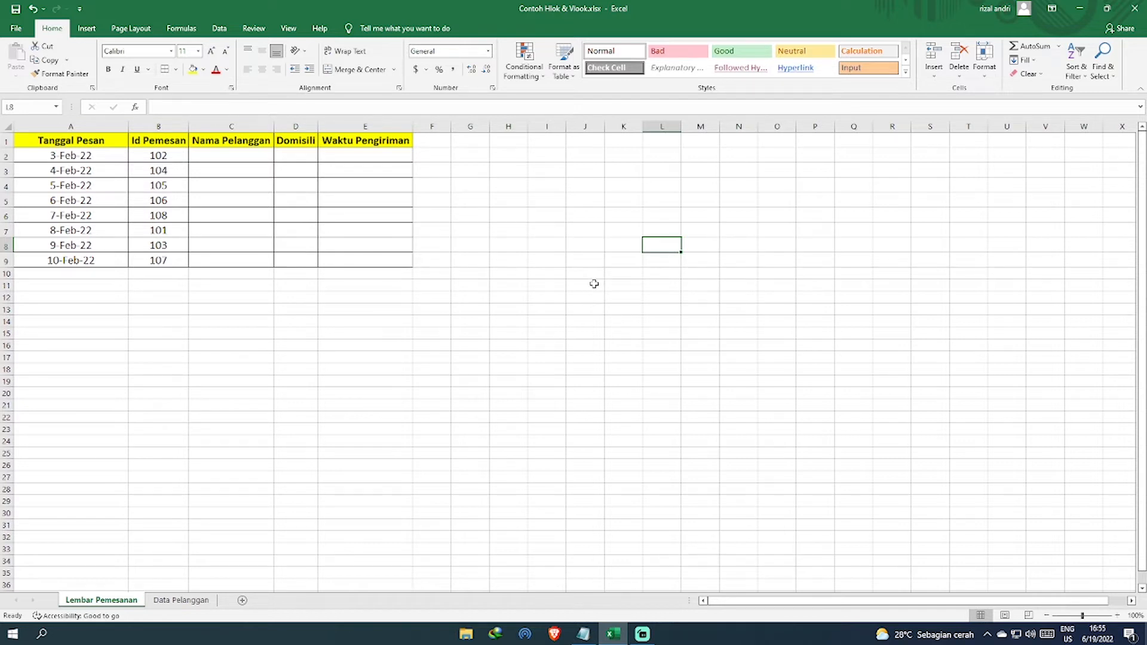
{"action": "left_click", "coordinate": [545, 335]}
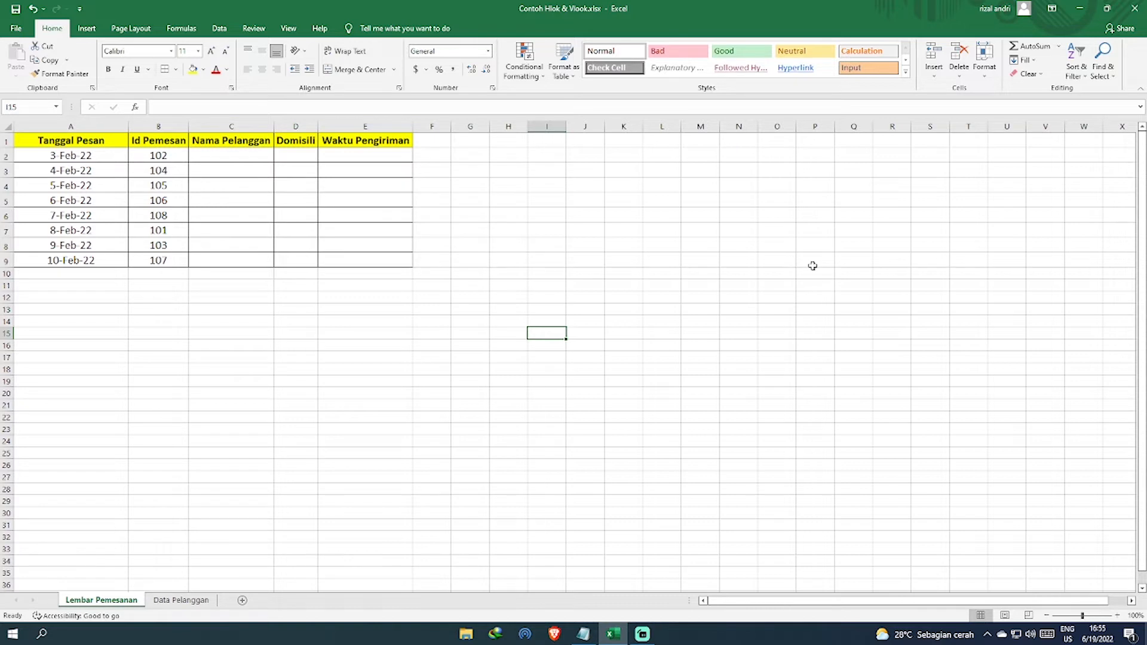
- Start a LOOKUP formula in empty cell J10 to view the function's arguments, and discard the entry
{"action": "left_click", "coordinate": [573, 273]}
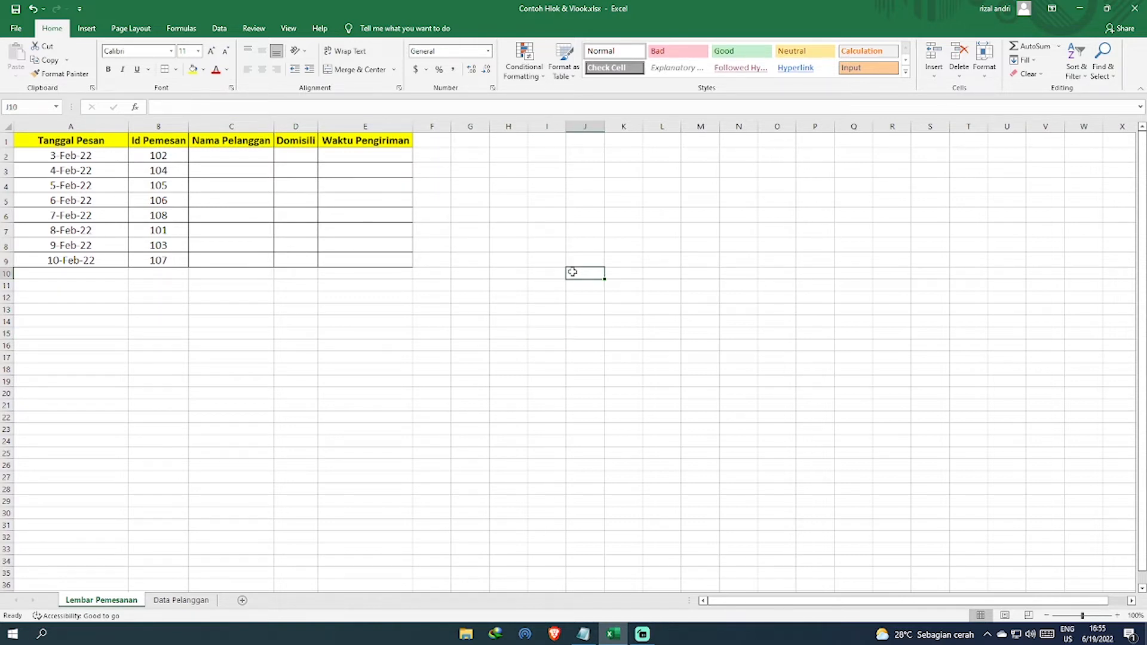
{"action": "type", "text": "=lo"}
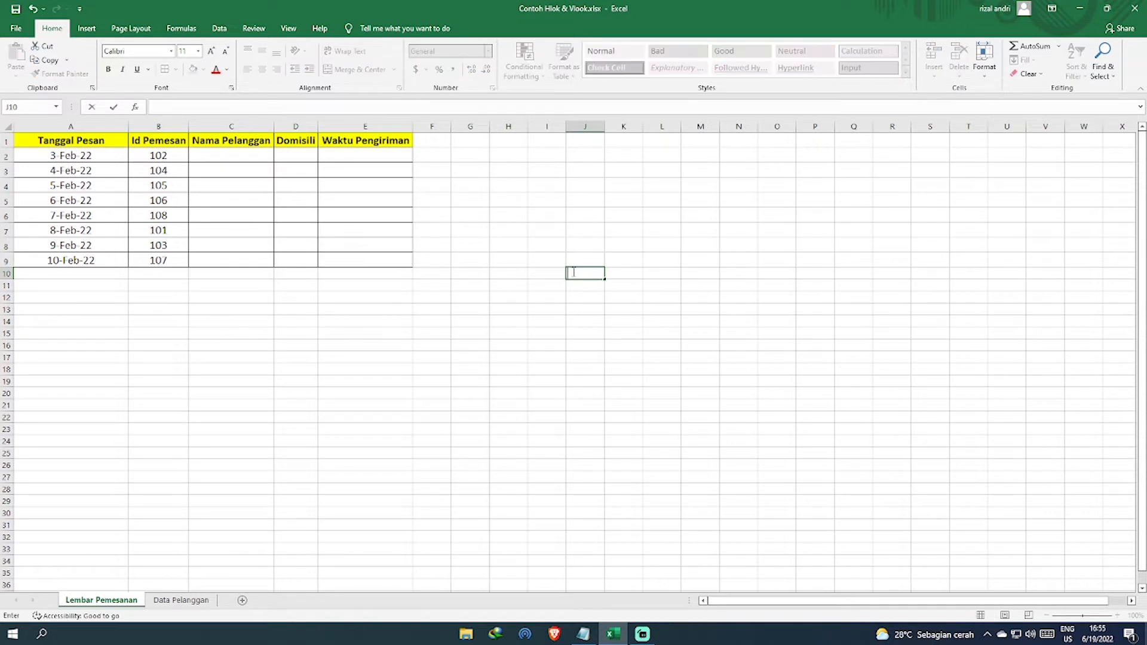
{"action": "type", "text": "o"}
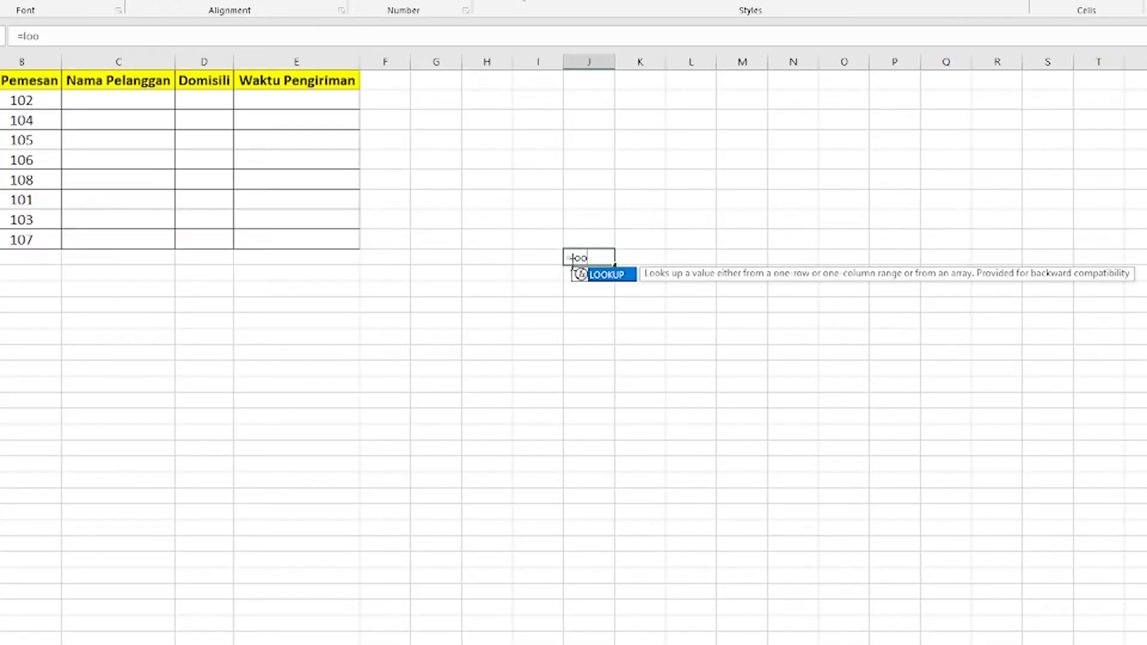
{"action": "double_click", "coordinate": [603, 275]}
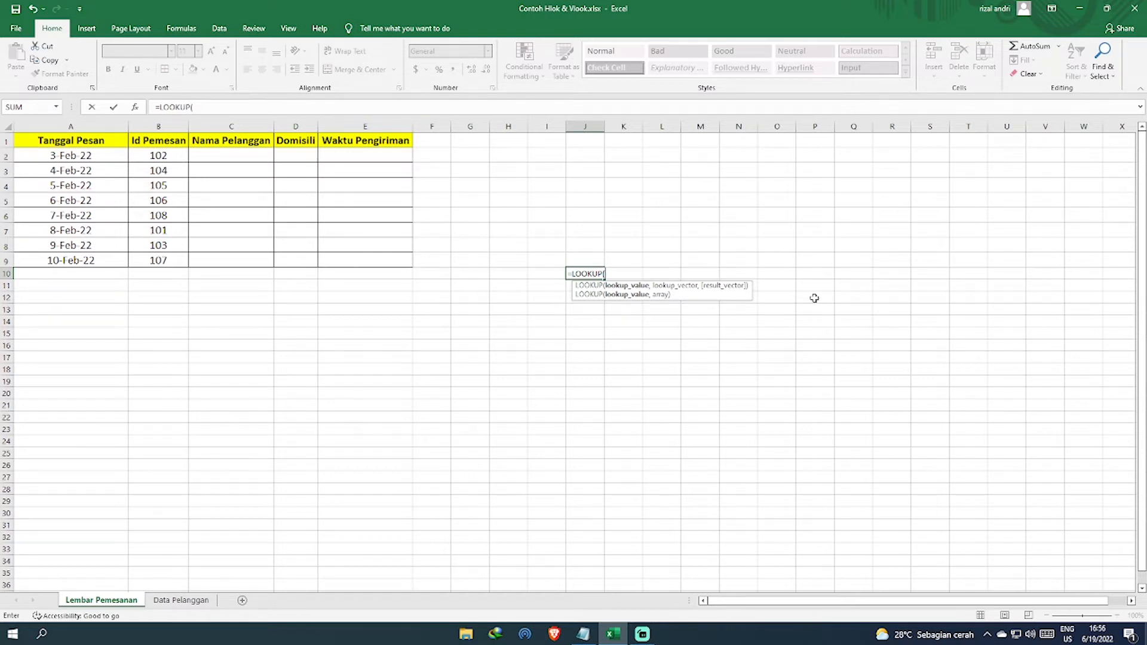
{"action": "left_click", "coordinate": [696, 332]}
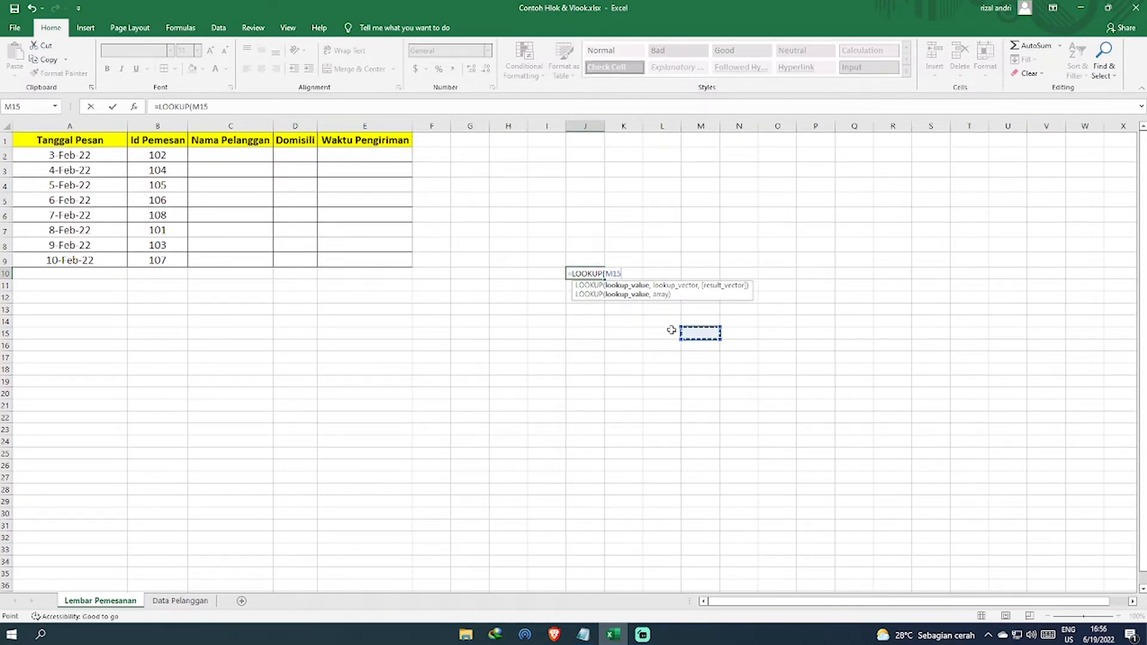
{"action": "key", "text": "Return"}
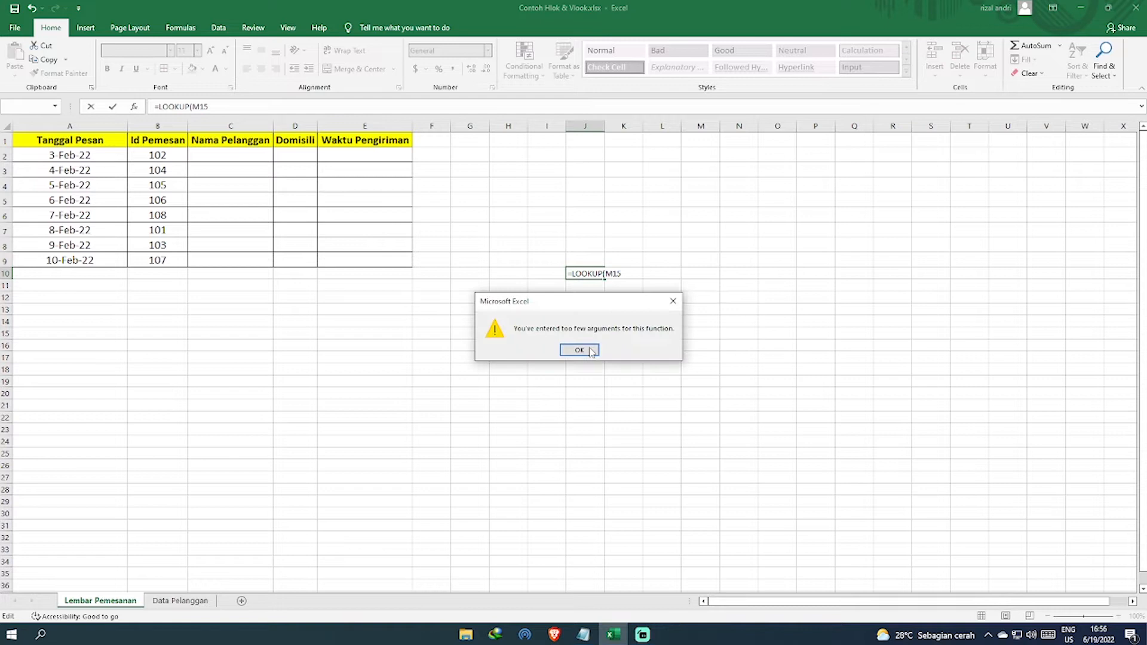
{"action": "left_click", "coordinate": [676, 303]}
{"action": "left_click", "coordinate": [598, 318]}
{"action": "key", "text": "Escape"}
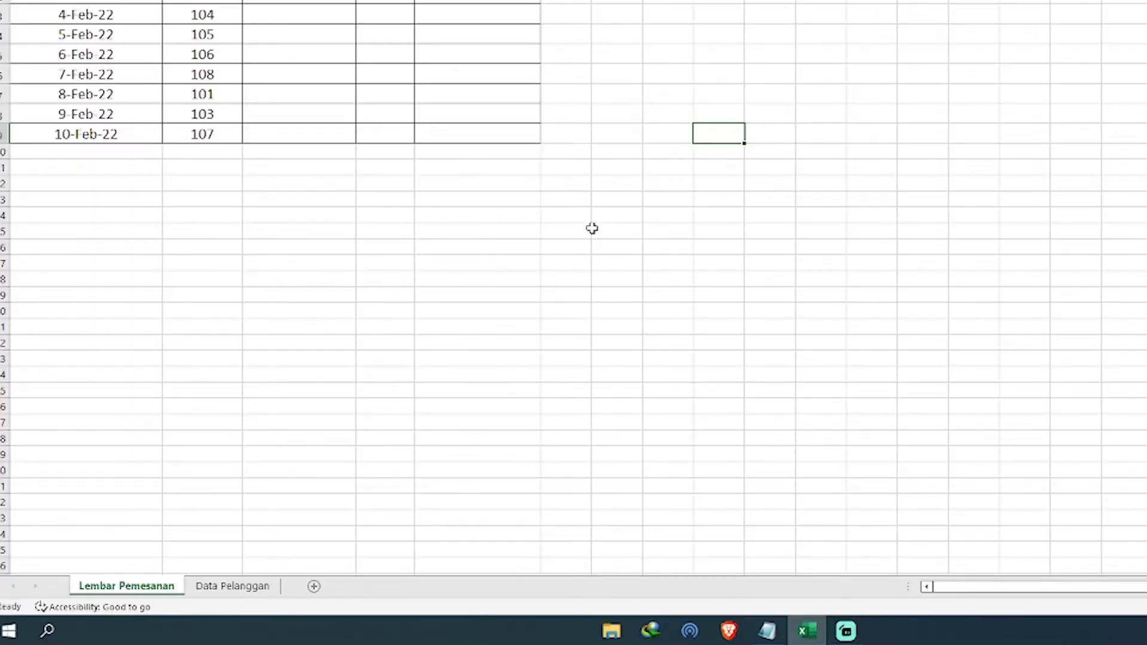
- Compare the Lembar Pemesanan and Data Pelanggan sheets and examine the empty Nama Pelanggan, Domisili and Waktu Pengiriman columns
{"action": "left_click", "coordinate": [447, 329]}
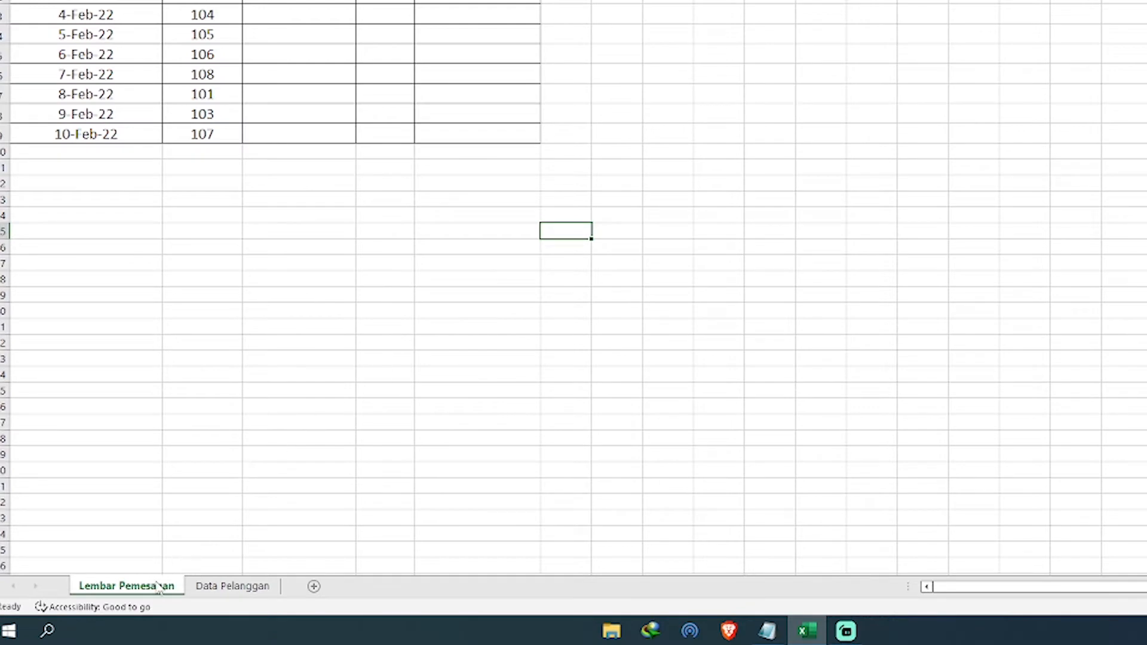
{"action": "left_click", "coordinate": [218, 588]}
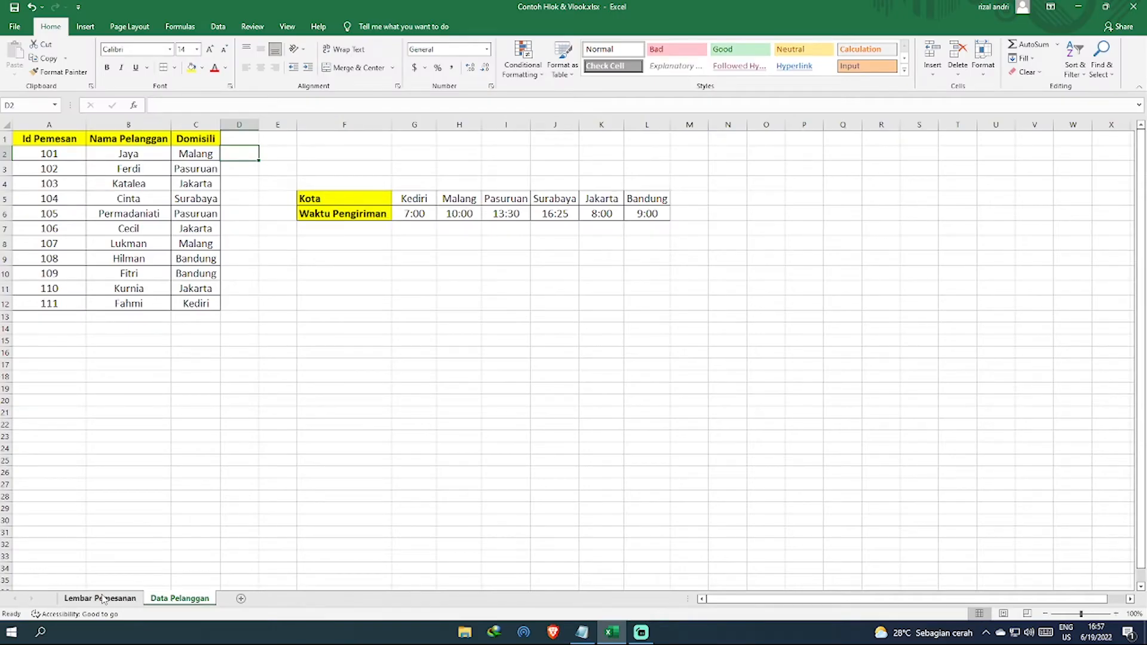
{"action": "left_click", "coordinate": [103, 599]}
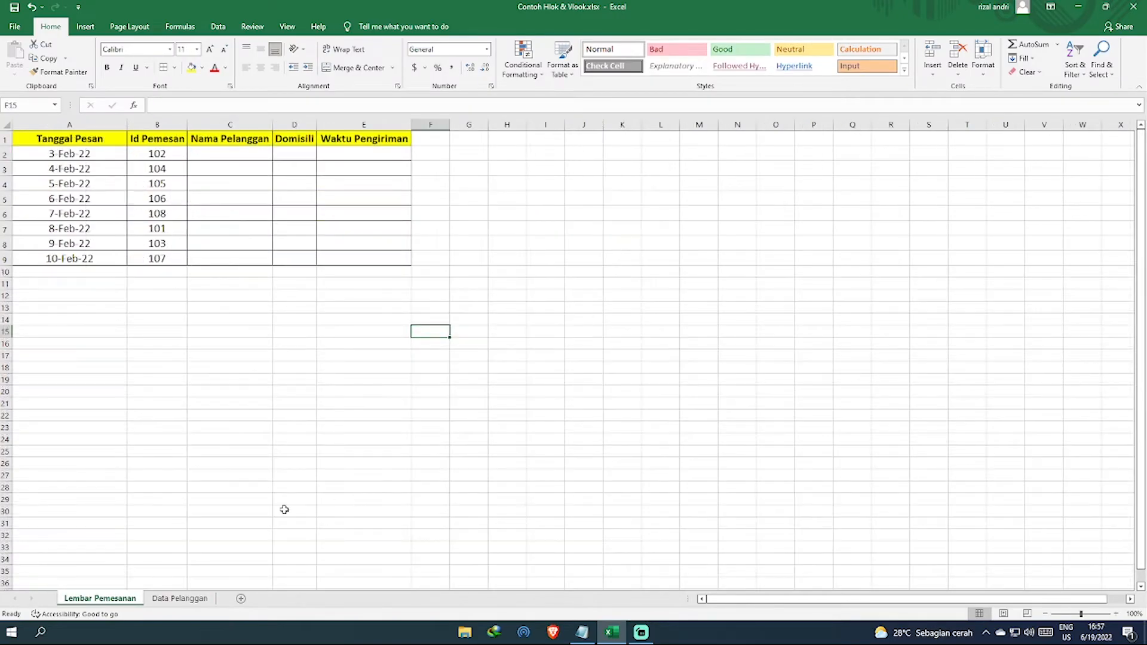
{"action": "left_click", "coordinate": [185, 599]}
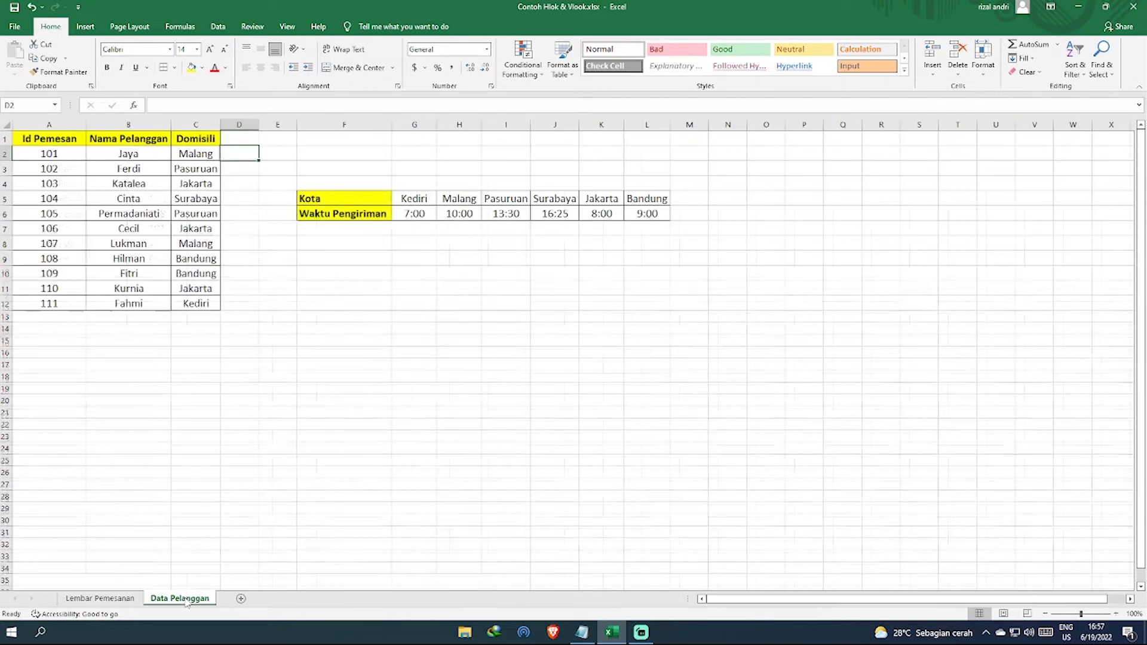
{"action": "left_click", "coordinate": [114, 599]}
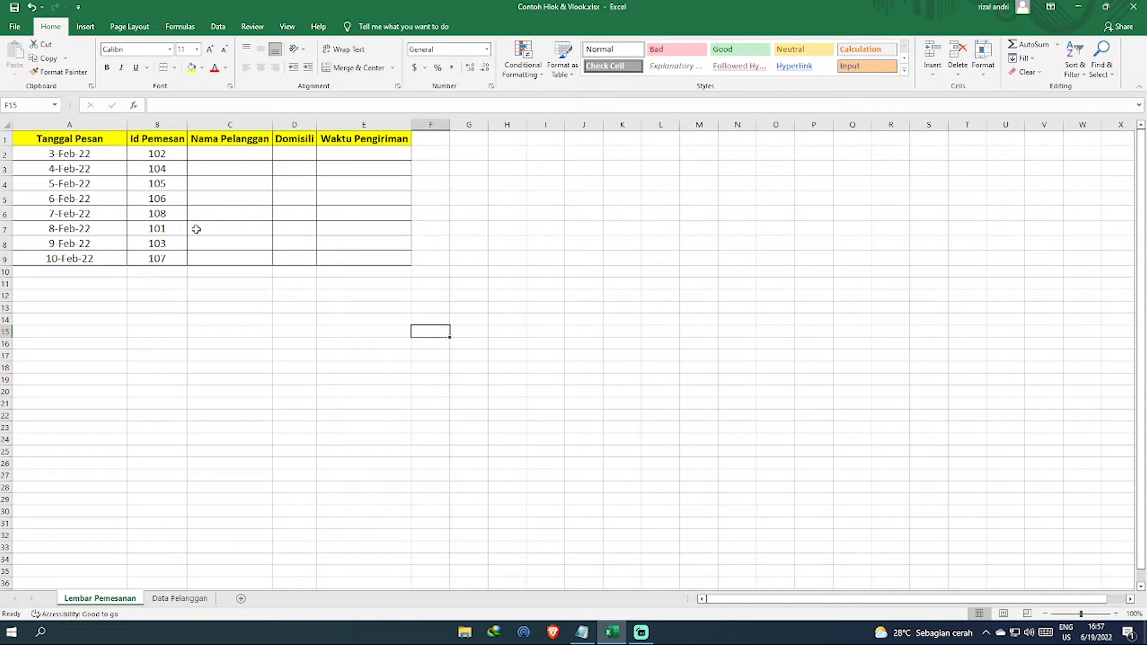
{"action": "left_click", "coordinate": [228, 154]}
{"action": "left_click", "coordinate": [295, 154]}
{"action": "left_click", "coordinate": [335, 158]}
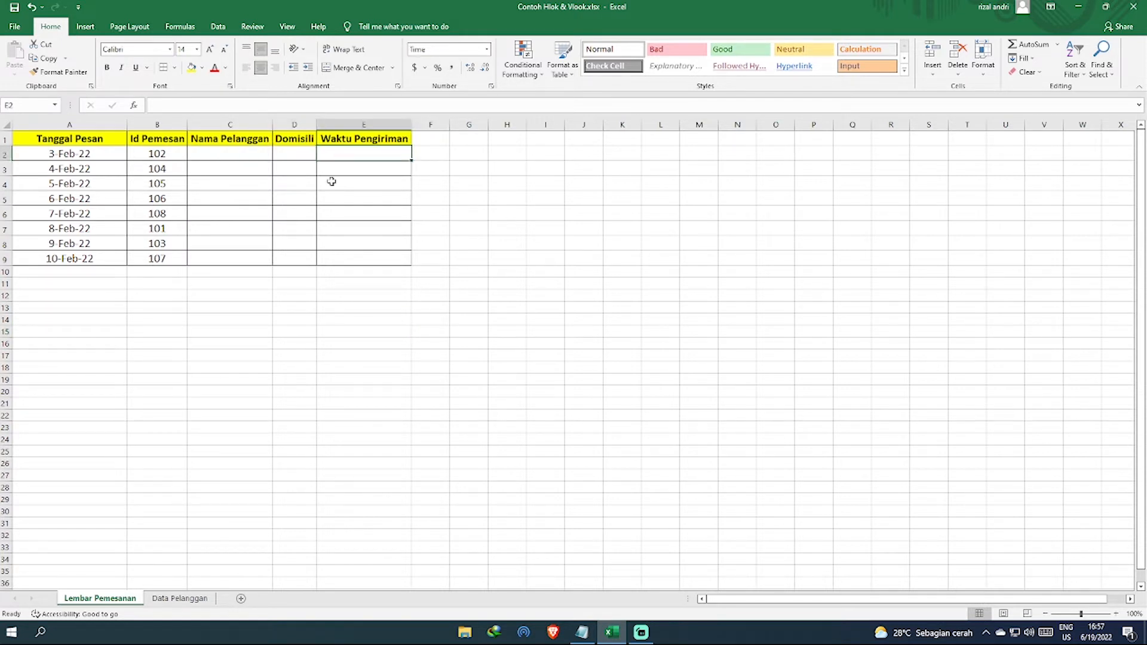
{"action": "left_click", "coordinate": [254, 157]}
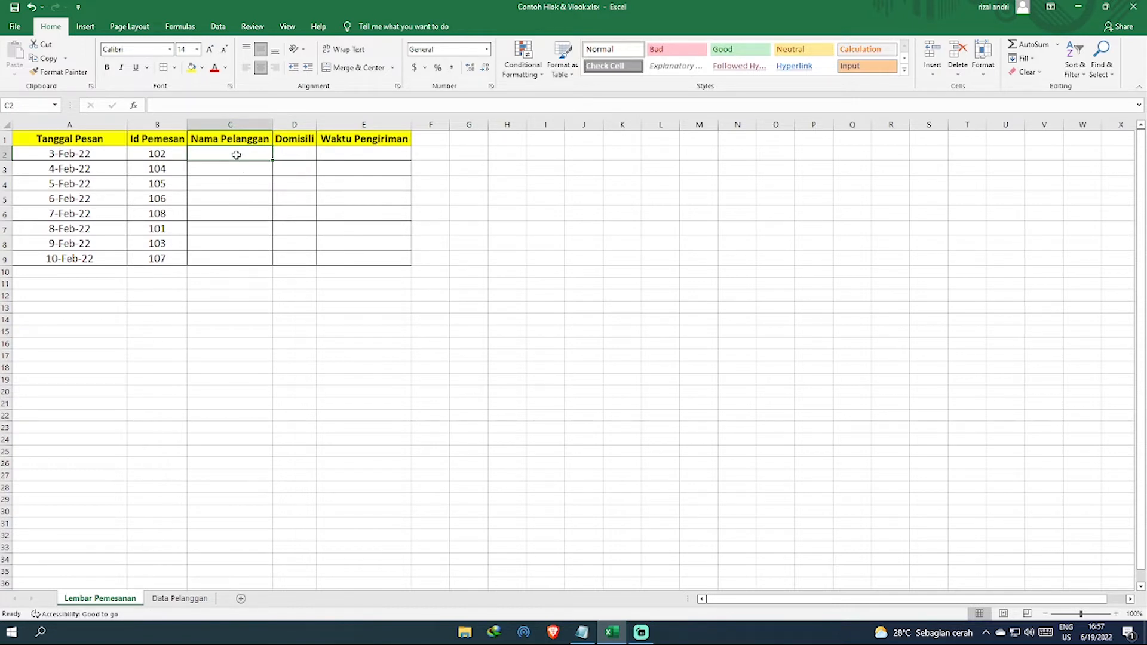
{"action": "left_click", "coordinate": [344, 153]}
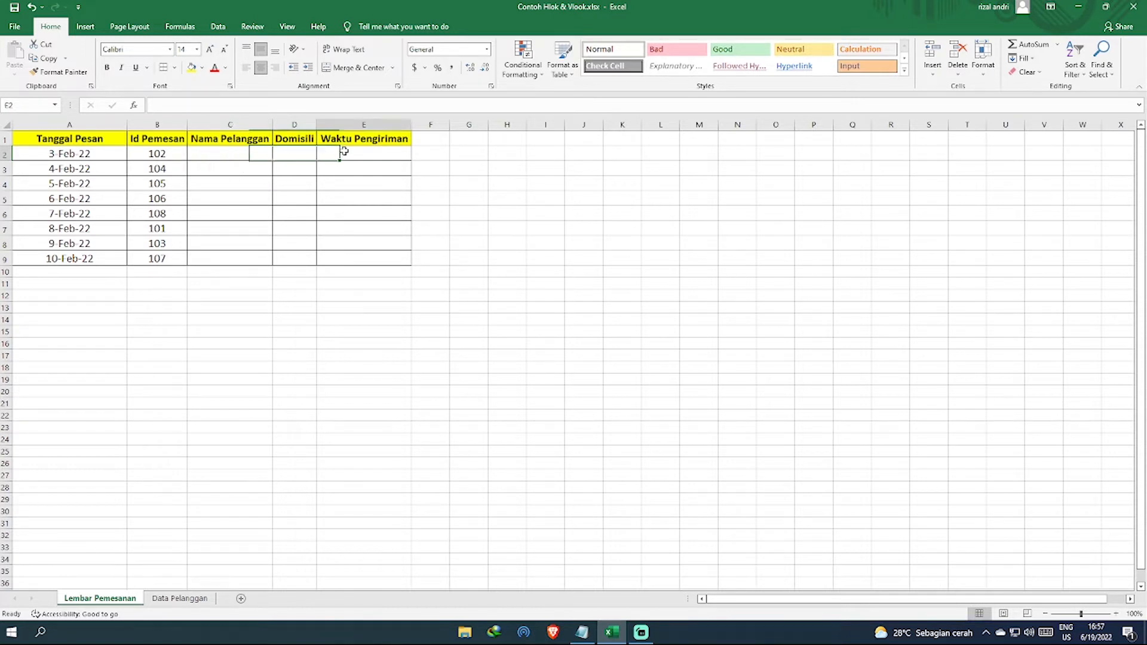
{"action": "left_click", "coordinate": [297, 157]}
{"action": "left_click", "coordinate": [249, 157]}
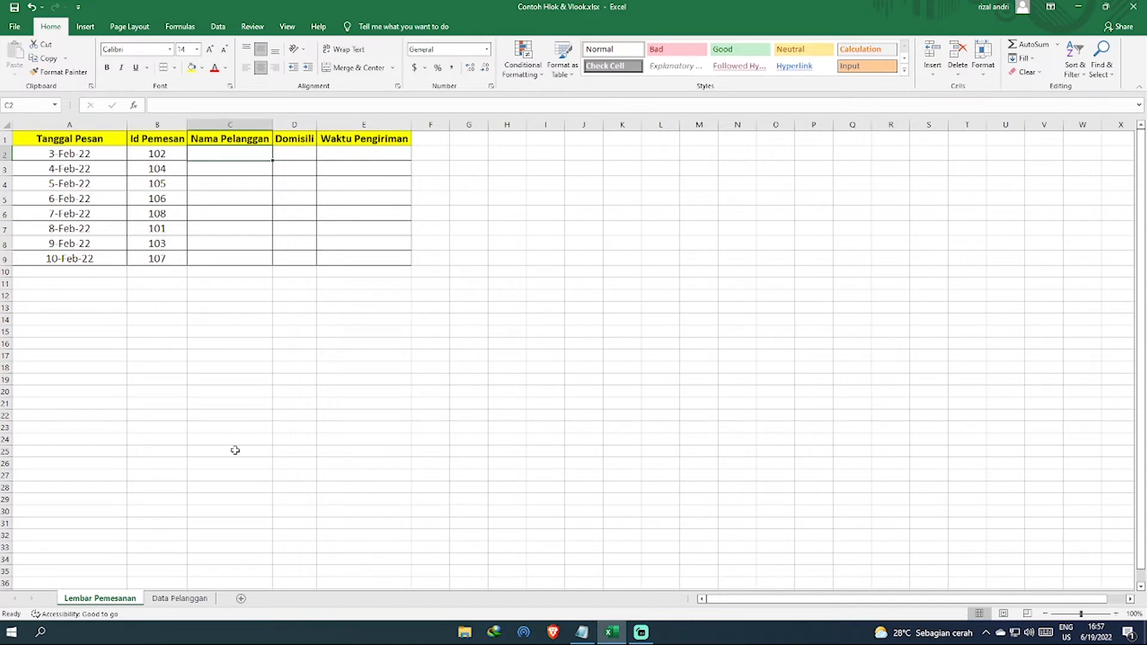
- Examine the Waktu Pengiriman row per city and the Nama Pelanggan and Domisili columns on the Data Pelanggan sheet
{"action": "left_click", "coordinate": [184, 598]}
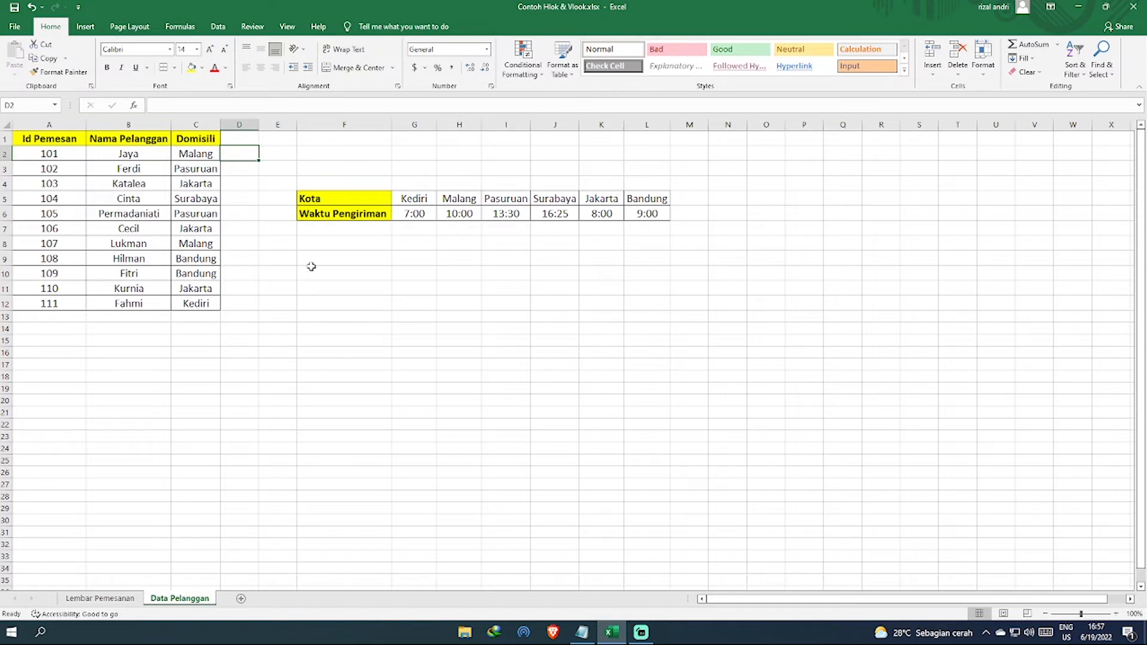
{"action": "left_click", "coordinate": [134, 598]}
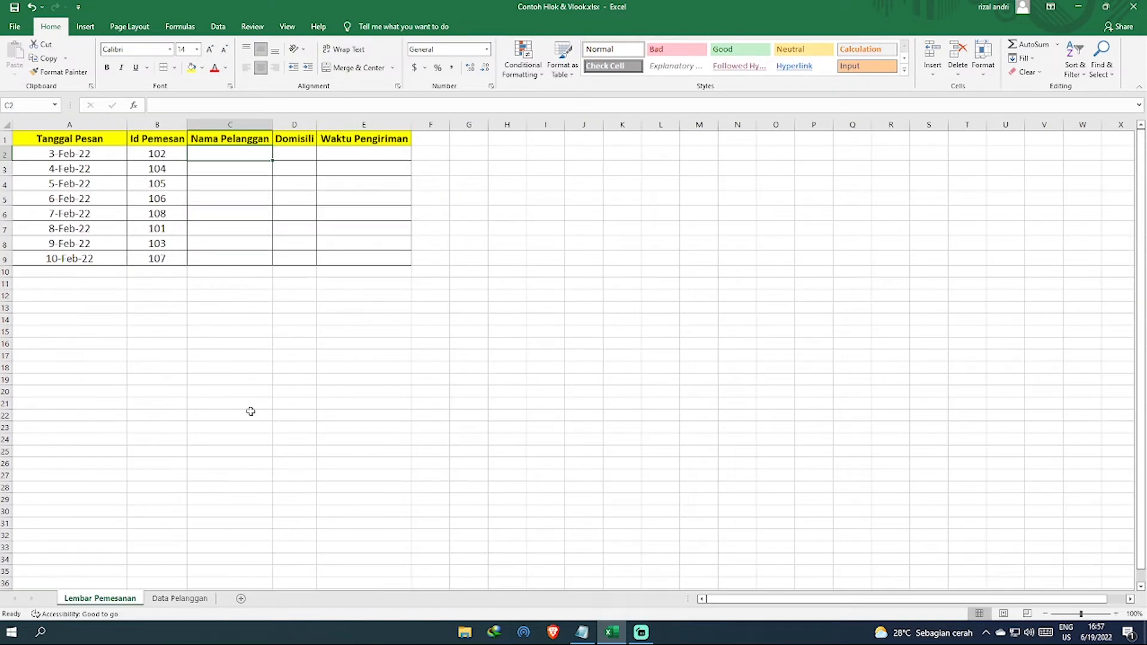
{"action": "left_click", "coordinate": [196, 596]}
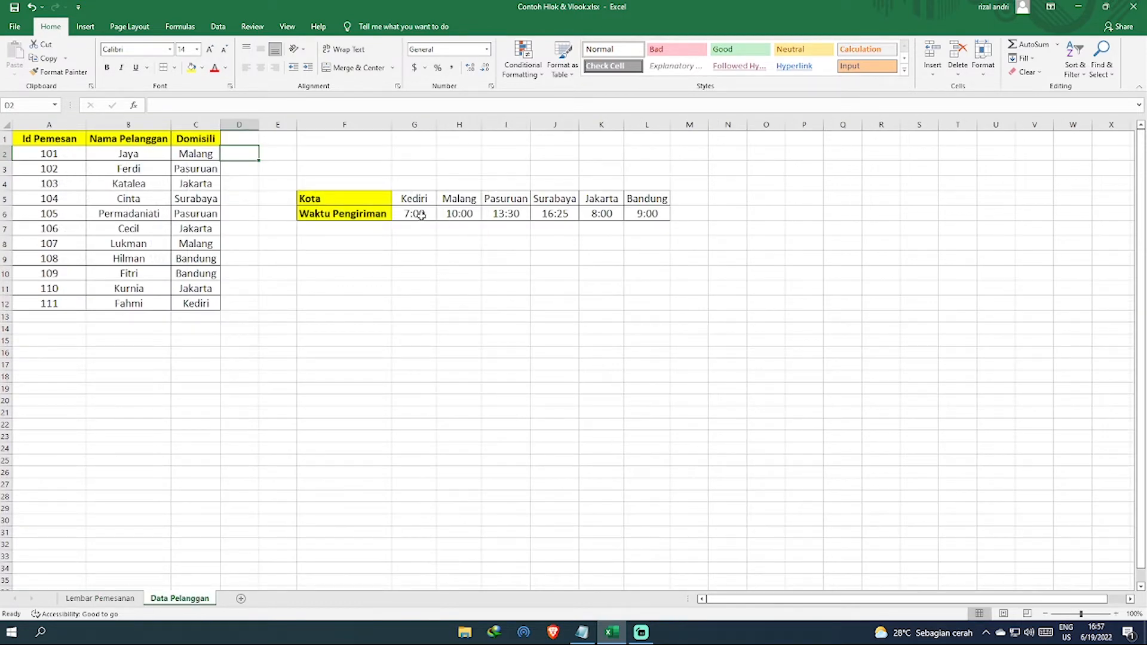
{"action": "left_click_drag", "start_coordinate": [426, 225], "coordinate": [688, 201]}
{"action": "left_click", "coordinate": [696, 348]}
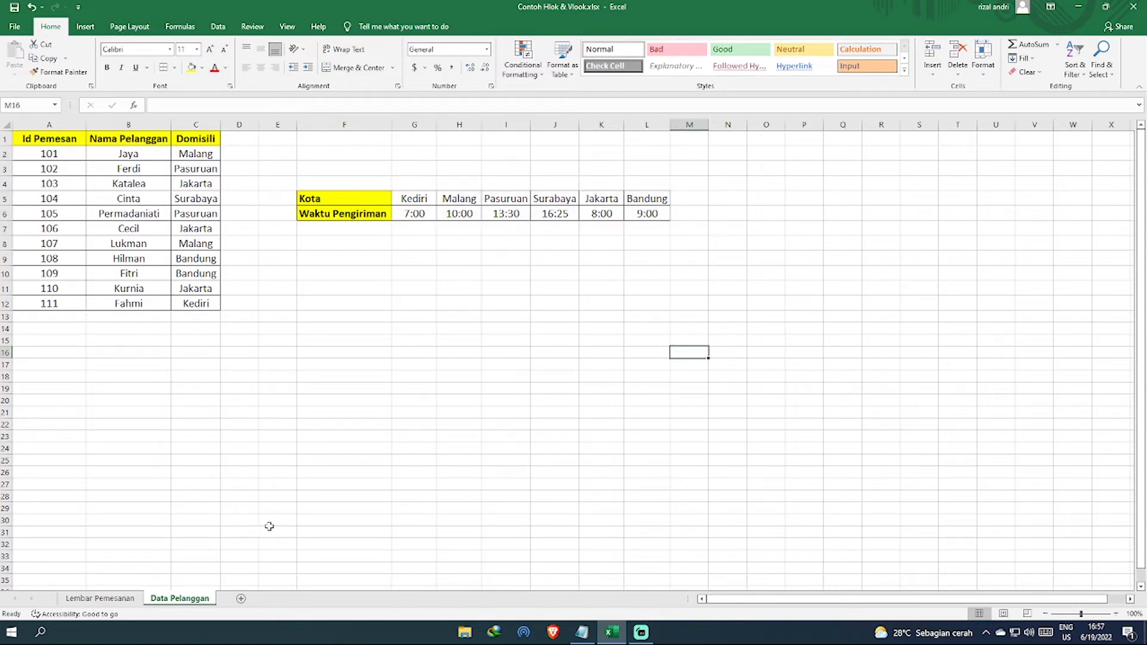
{"action": "left_click", "coordinate": [83, 599]}
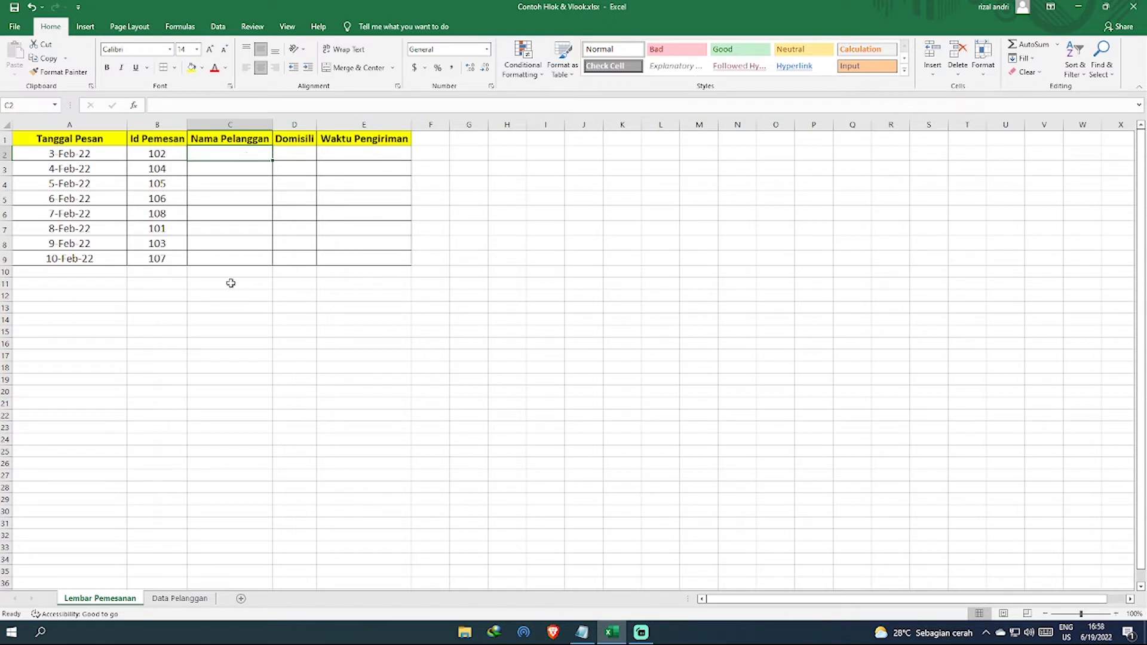
{"action": "left_click", "coordinate": [174, 600]}
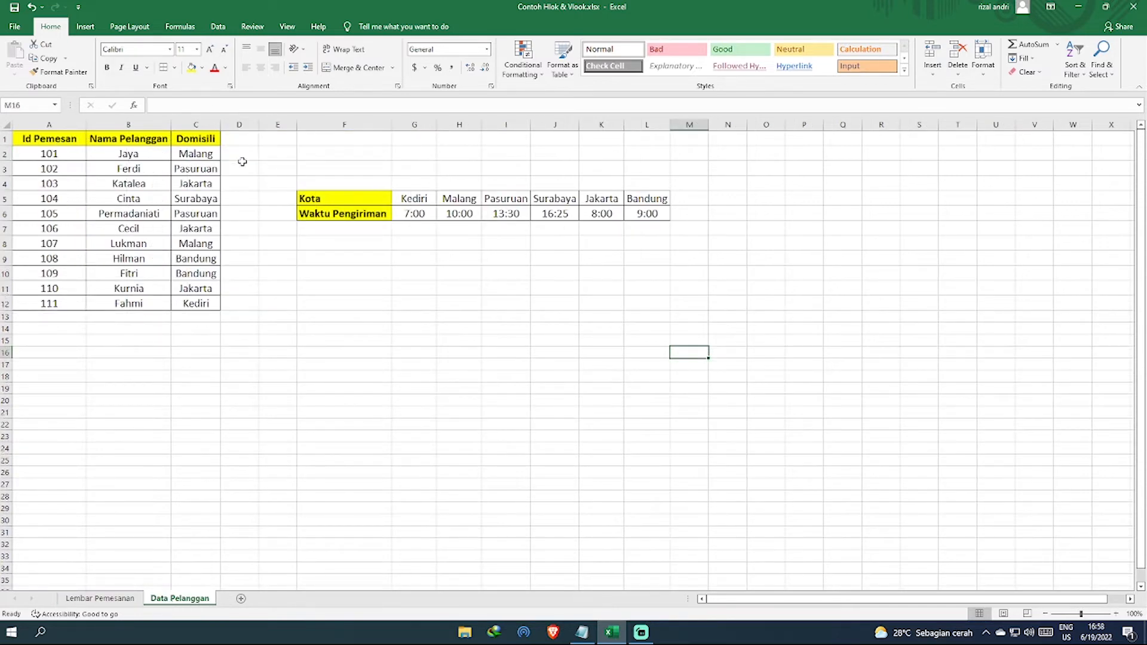
{"action": "left_click_drag", "start_coordinate": [119, 154], "coordinate": [127, 303]}
{"action": "left_click_drag", "start_coordinate": [192, 156], "coordinate": [194, 286]}
{"action": "left_click", "coordinate": [266, 273]}
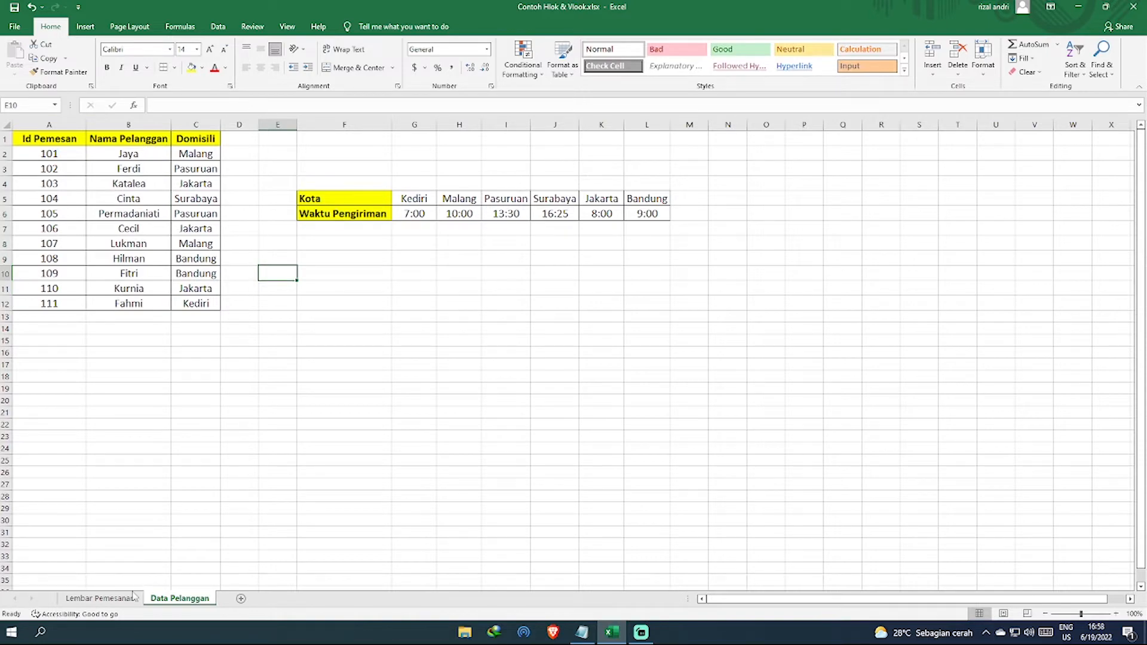
- Start a VLOOKUP formula in cell C2 of the Lembar Pemesanan sheet with B2 as the lookup value
{"action": "left_click", "coordinate": [111, 599]}
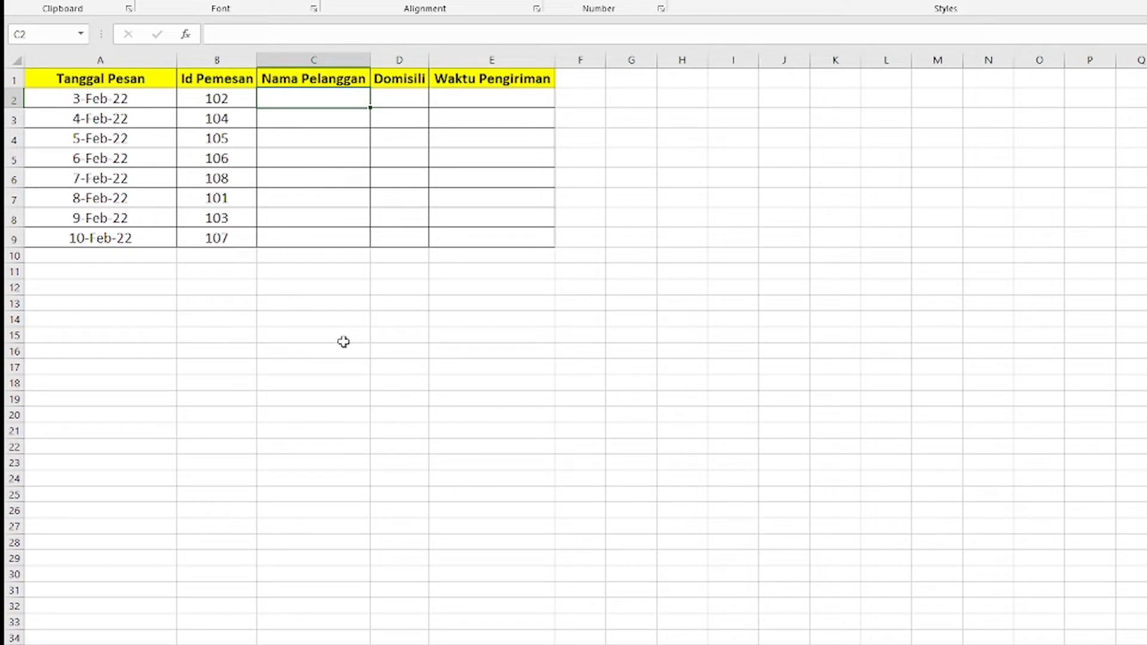
{"action": "type", "text": "=Vlo"}
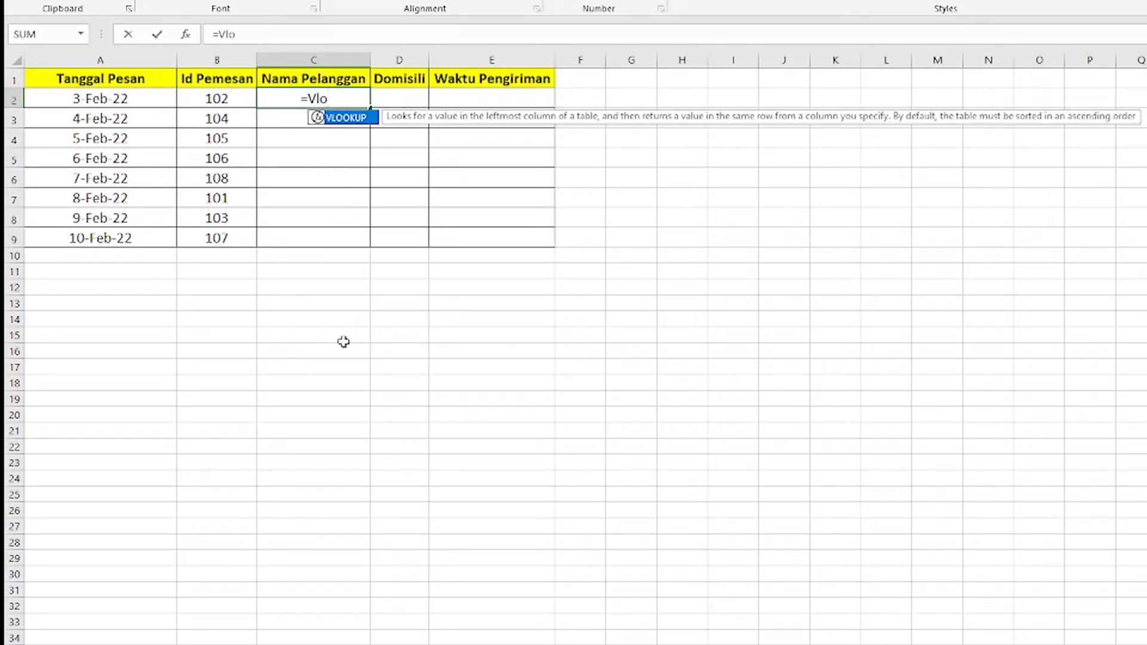
{"action": "double_click", "coordinate": [361, 118]}
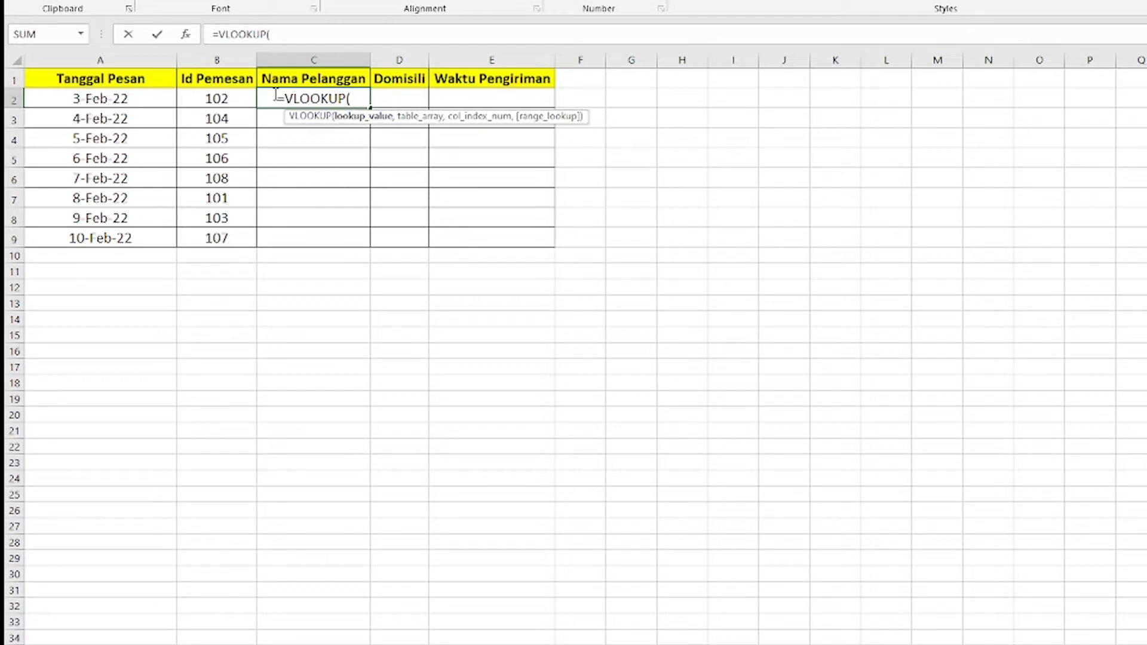
{"action": "left_click", "coordinate": [216, 99]}
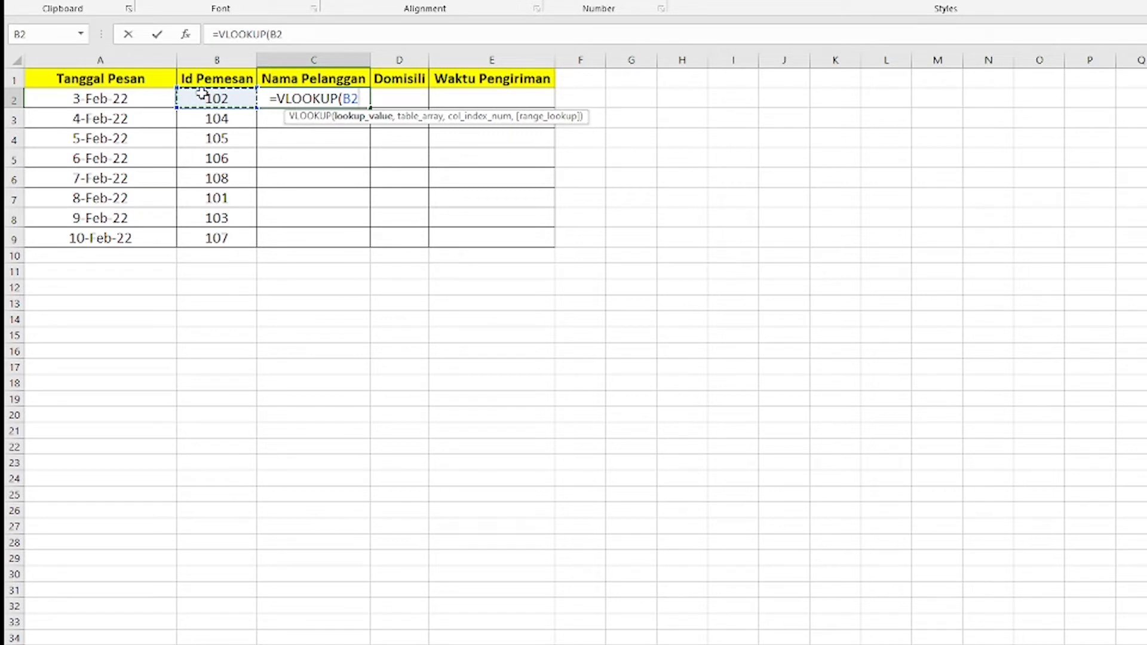
{"action": "type", "text": ","}
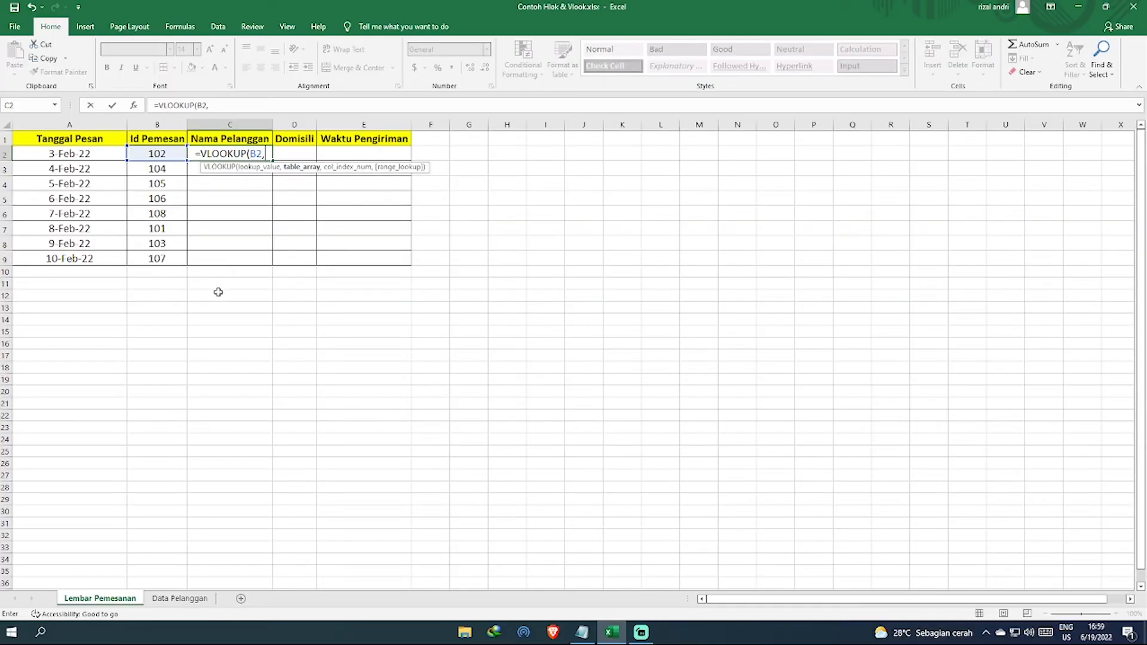
- Set the VLOOKUP table array to the absolute range $A$2:$C$12 on the Data Pelanggan sheet
{"action": "left_click", "coordinate": [179, 600]}
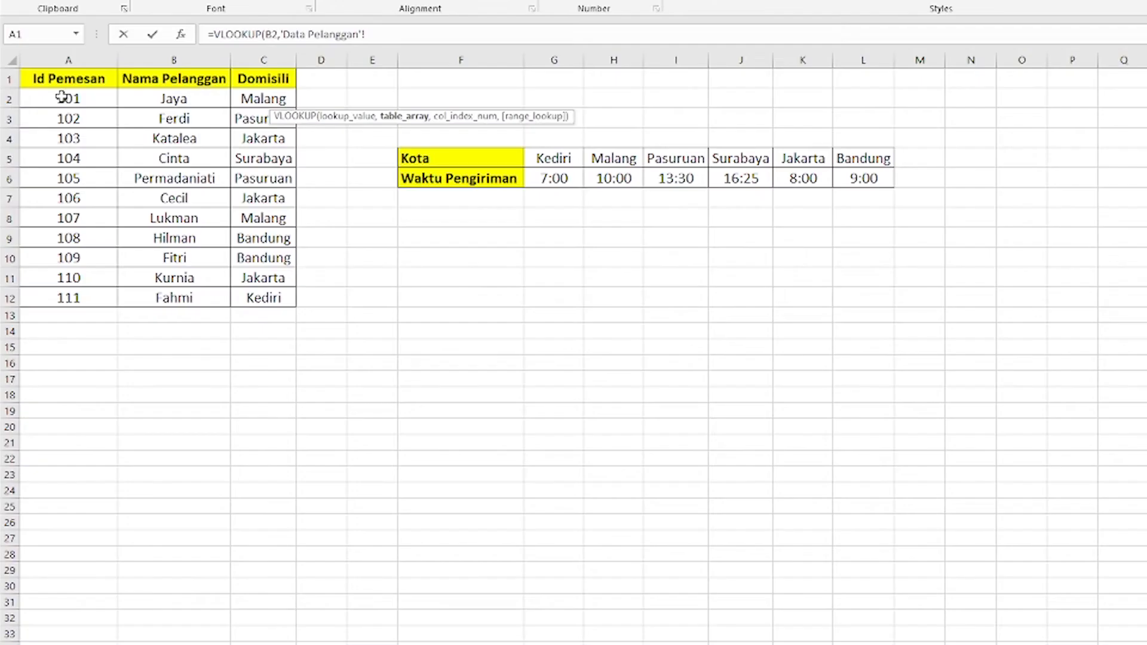
{"action": "left_click_drag", "start_coordinate": [61, 96], "coordinate": [257, 297]}
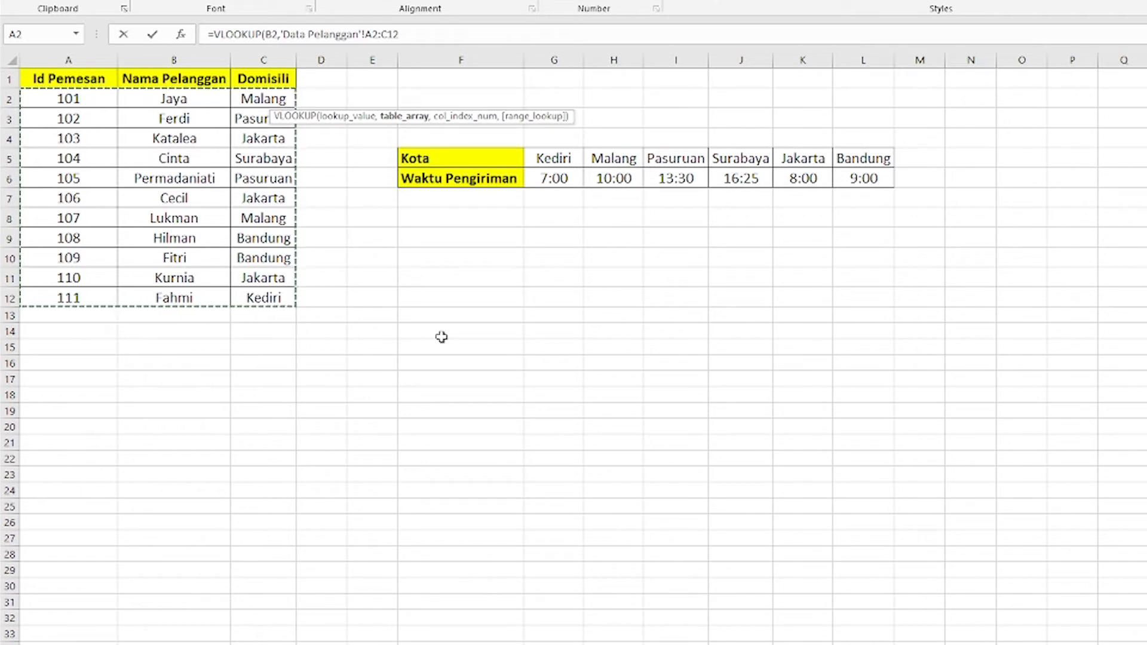
{"action": "key", "text": "F4"}
{"action": "type", "text": ","}
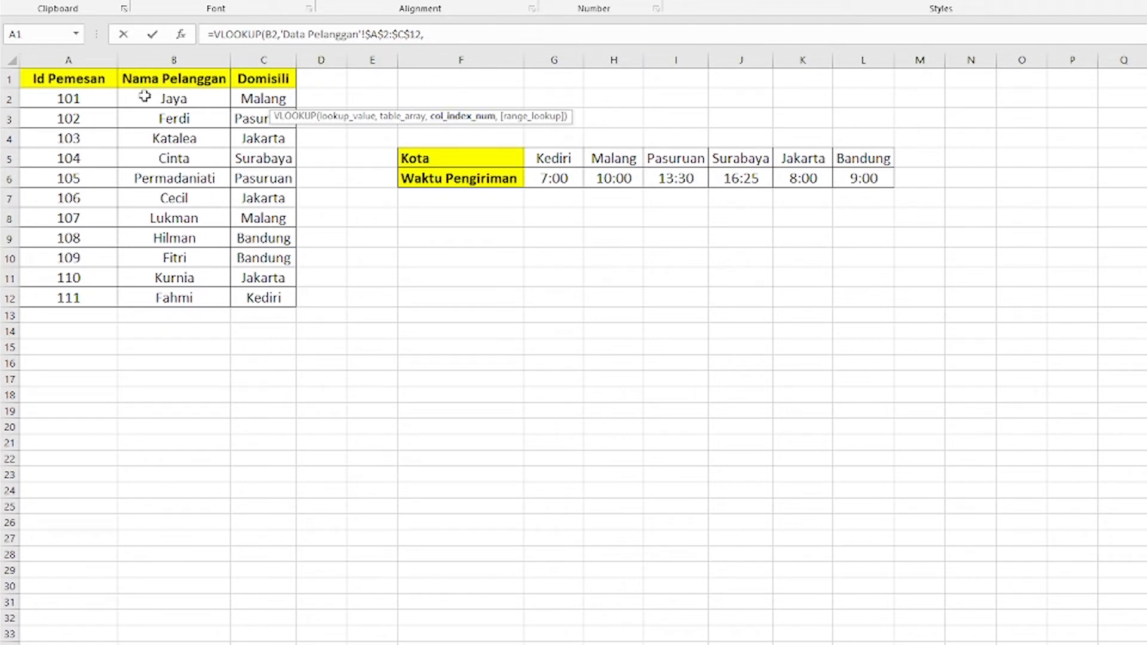
- Complete the VLOOKUP formula in C2 with column index 2 and range lookup 0
{"action": "left_click", "coordinate": [454, 40]}
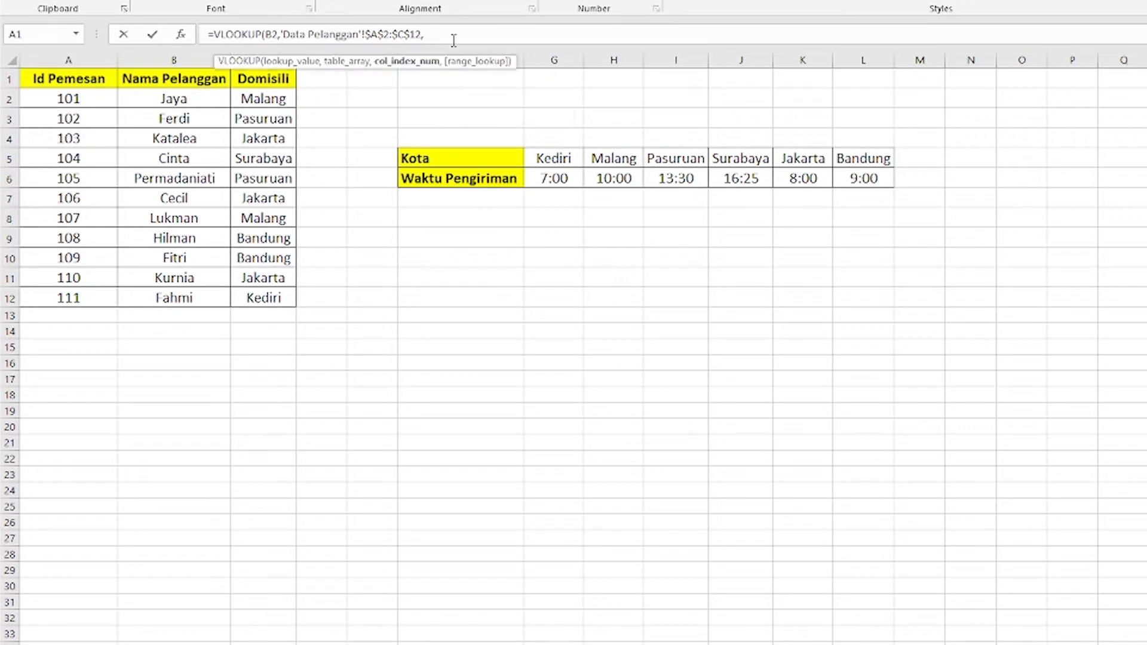
{"action": "type", "text": "2"}
{"action": "type", "text": ","}
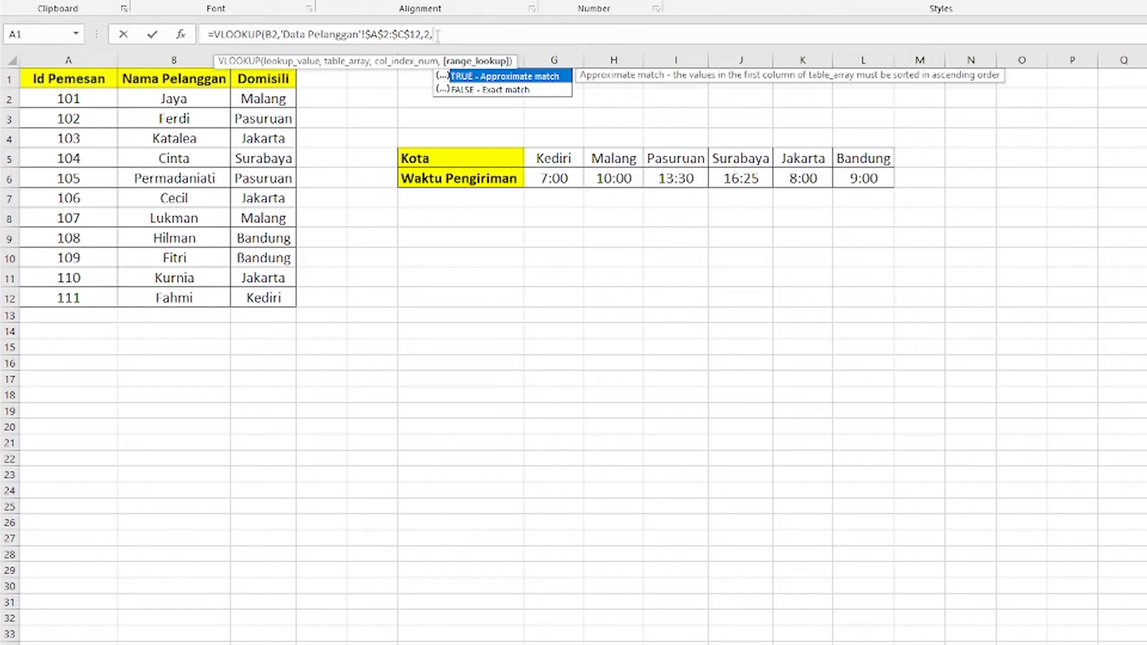
{"action": "type", "text": "0)"}
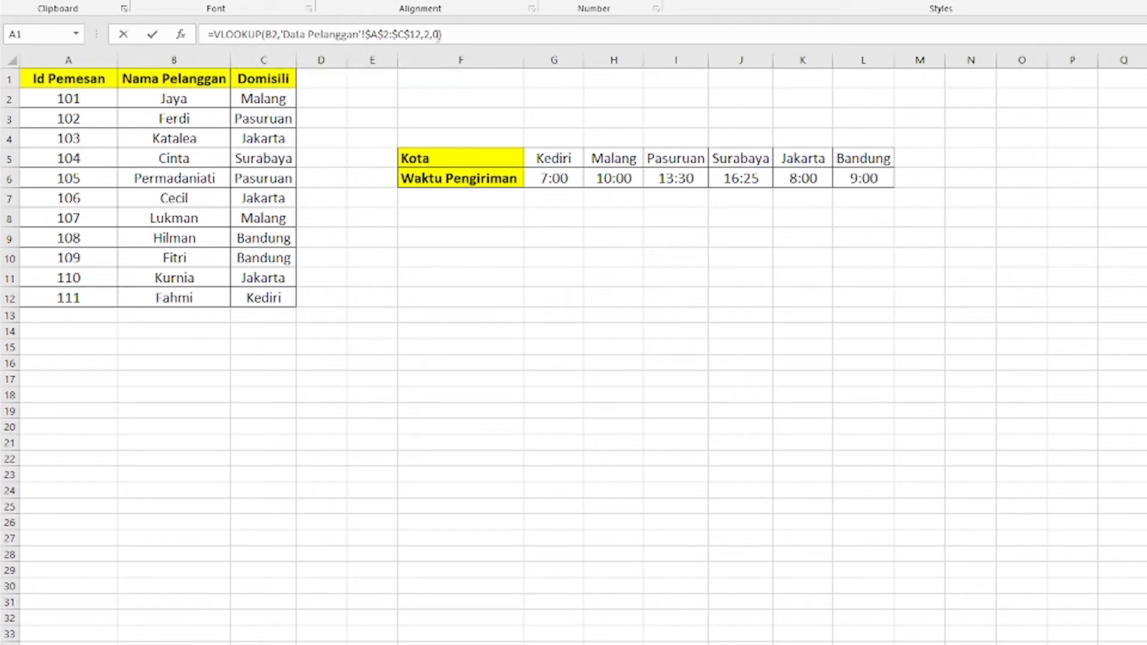
{"action": "key", "text": "Return"}
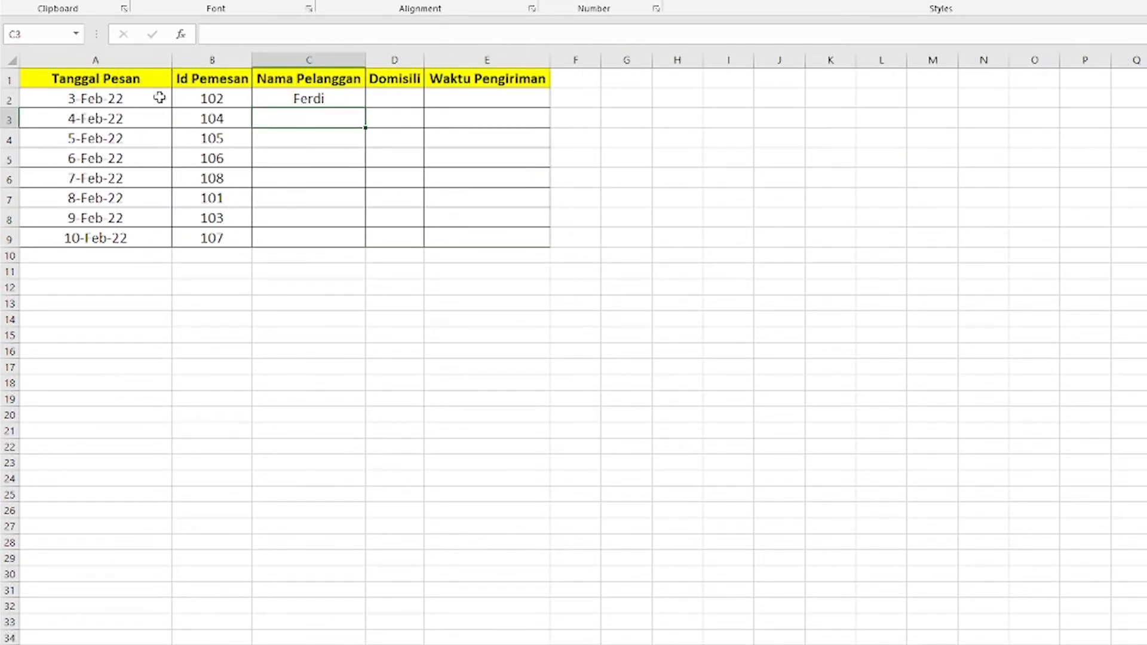
- Fill the VLOOKUP formula from C2 down to C9 and check the copied formulas in the Nama Pelanggan column
{"action": "left_click", "coordinate": [301, 100]}
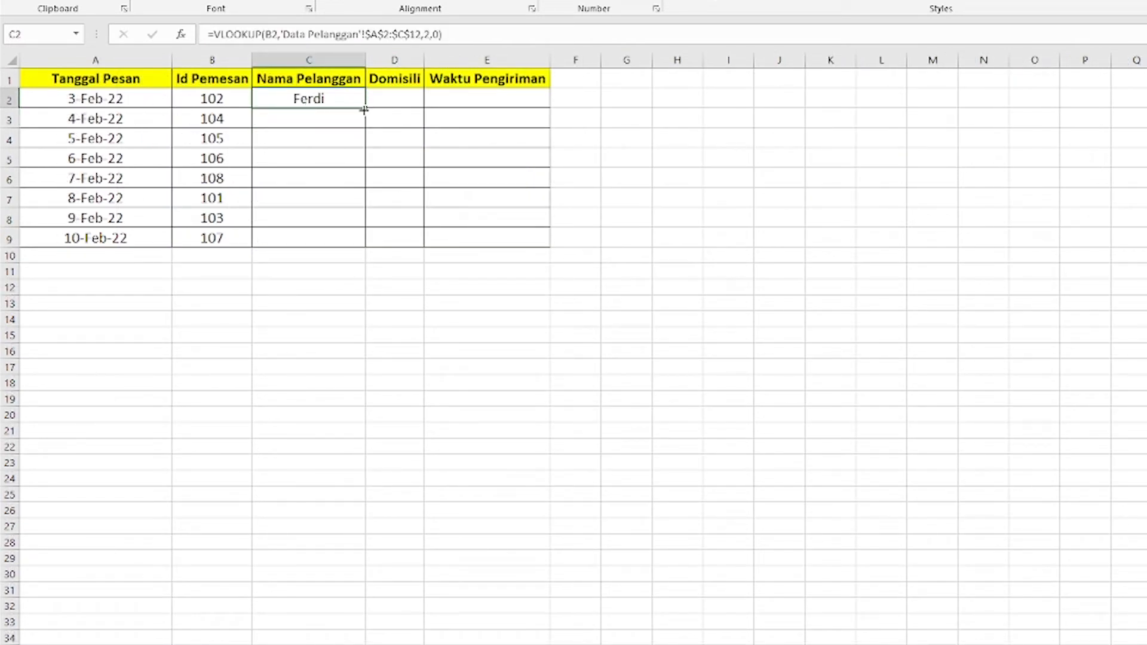
{"action": "left_click_drag", "start_coordinate": [368, 109], "coordinate": [371, 253]}
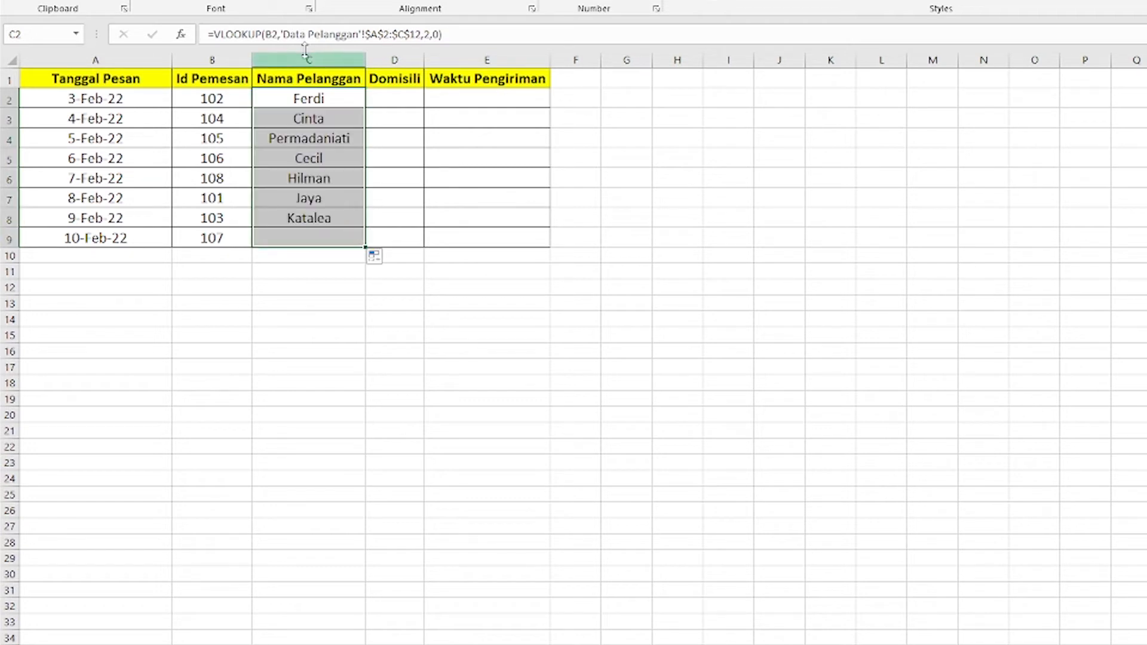
{"action": "left_click", "coordinate": [312, 115]}
{"action": "left_click", "coordinate": [315, 137]}
{"action": "left_click", "coordinate": [317, 175]}
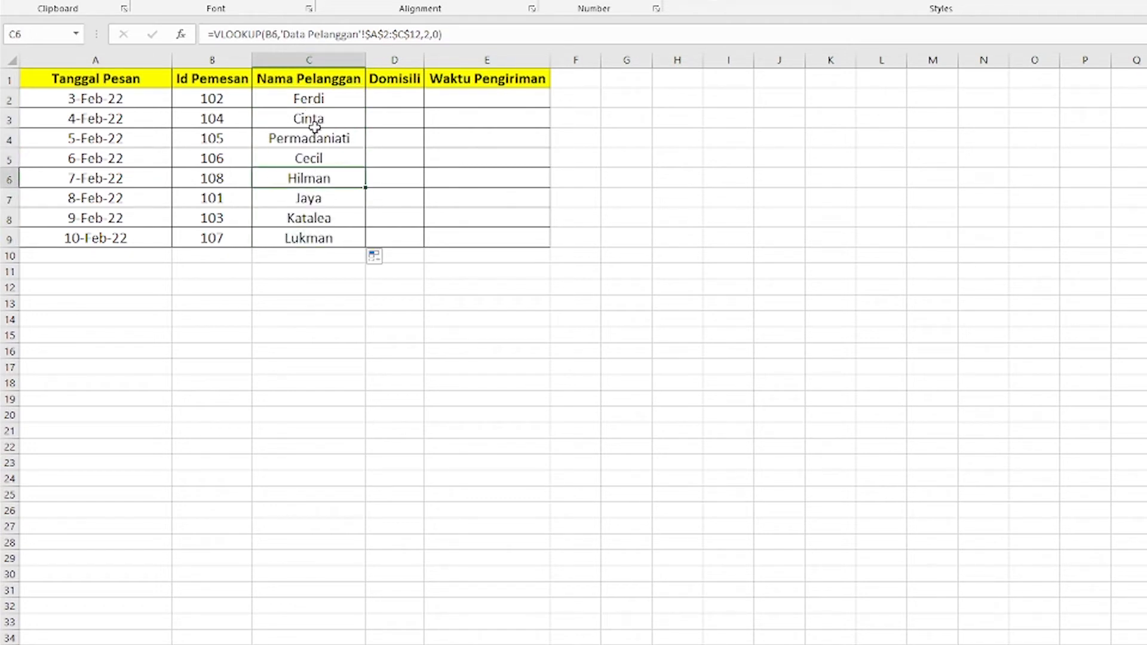
{"action": "left_click", "coordinate": [315, 95]}
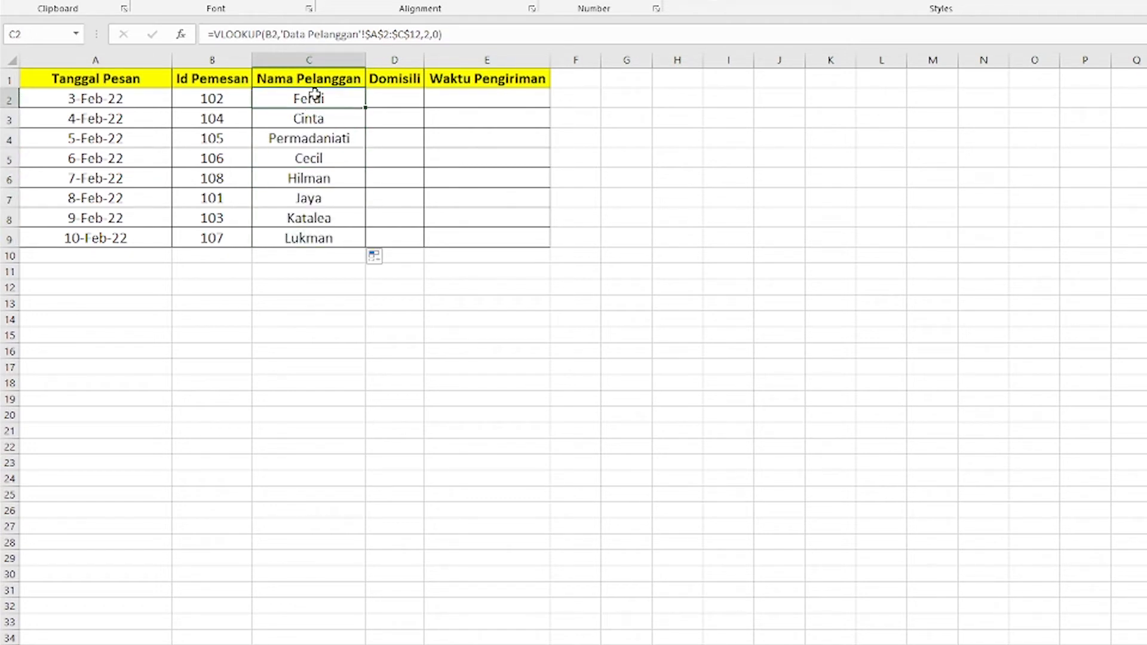
- Copy the VLOOKUP formula from C2 into D2 of the Domisili column
{"action": "left_click", "coordinate": [379, 102]}
{"action": "left_click", "coordinate": [335, 105]}
{"action": "left_click_drag", "start_coordinate": [366, 108], "coordinate": [407, 110]}
{"action": "left_click", "coordinate": [390, 159]}
{"action": "left_click", "coordinate": [395, 101]}
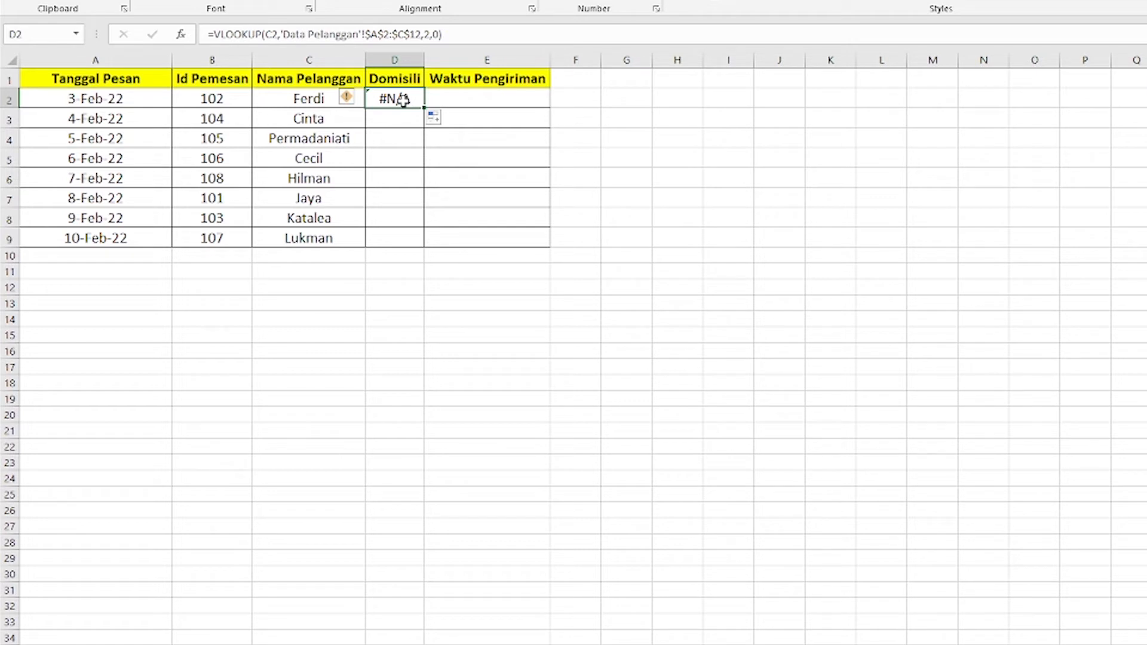
- Examine the column index argument of the D2 formula against the column order on the Data Pelanggan sheet
{"action": "double_click", "coordinate": [404, 100]}
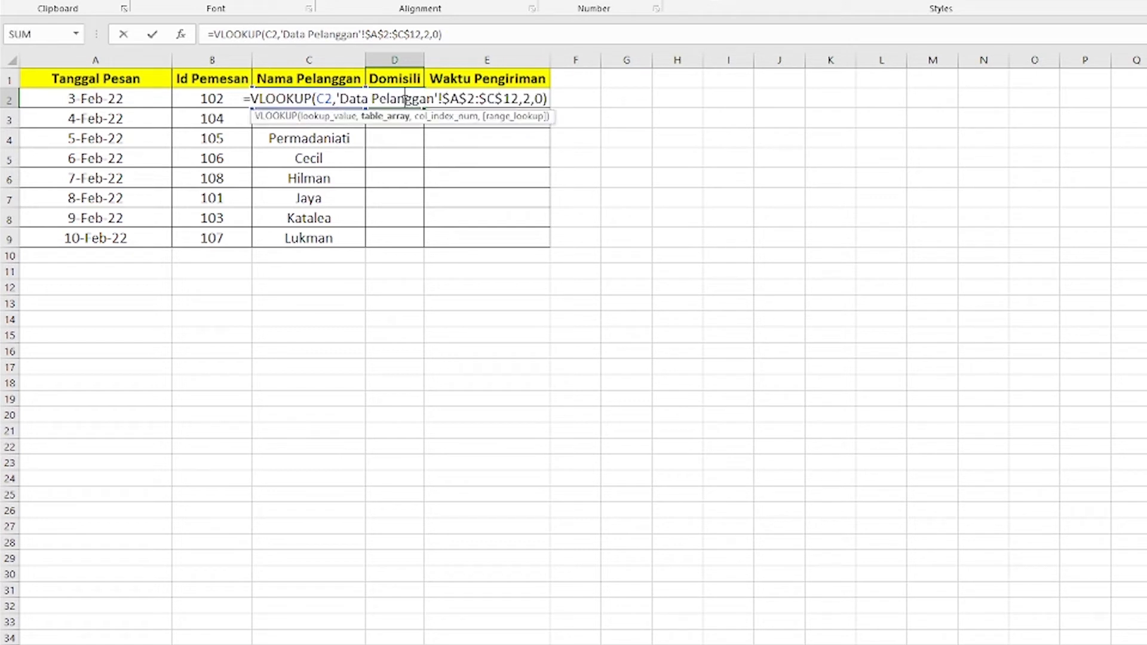
{"action": "left_click", "coordinate": [526, 99]}
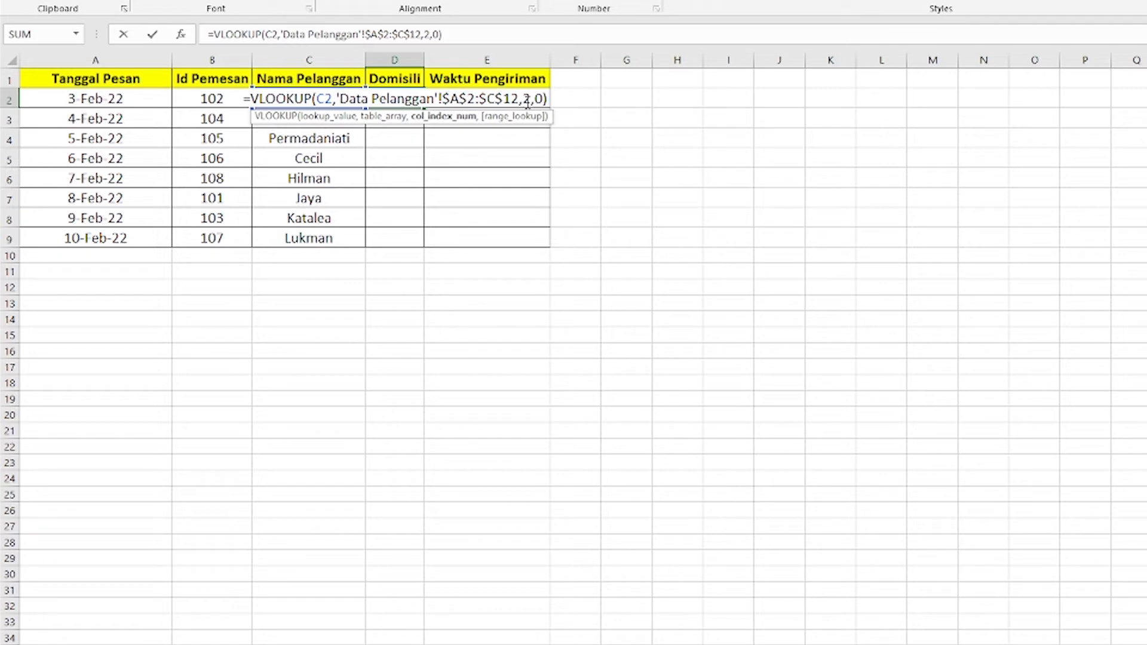
{"action": "key", "text": "Escape"}
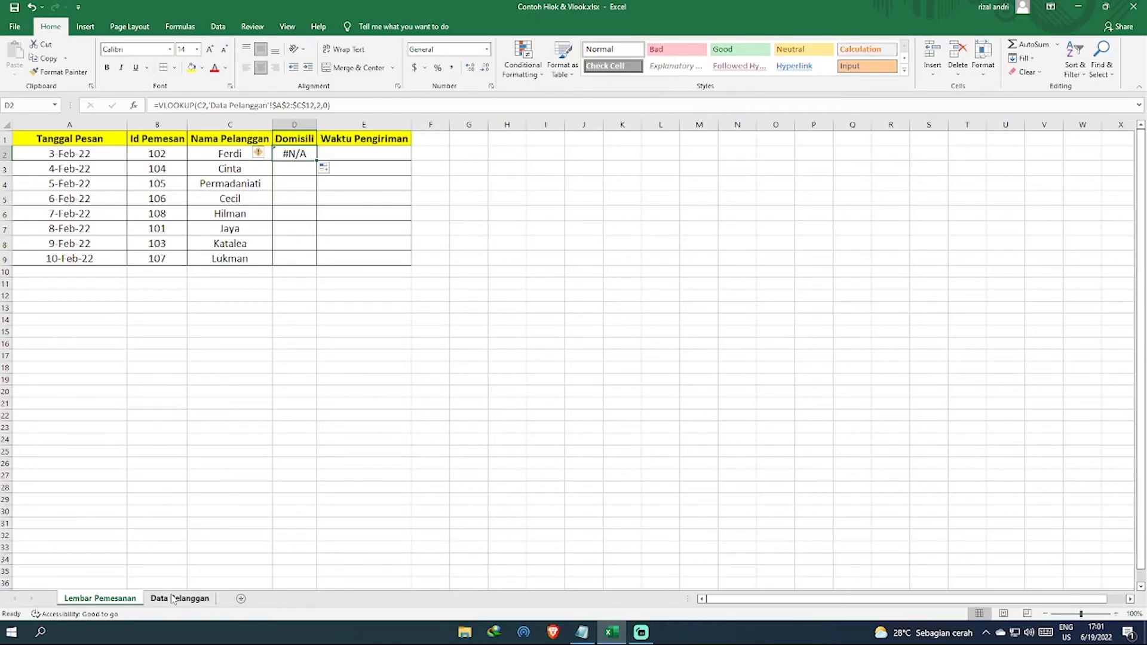
{"action": "left_click", "coordinate": [174, 599]}
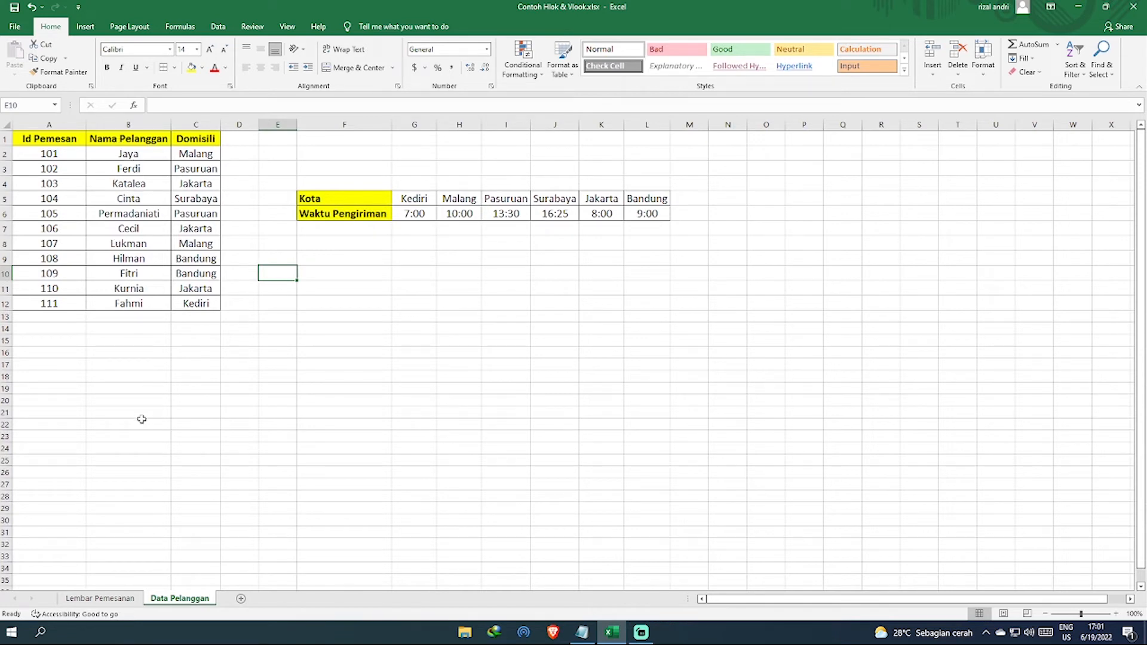
{"action": "left_click", "coordinate": [113, 598]}
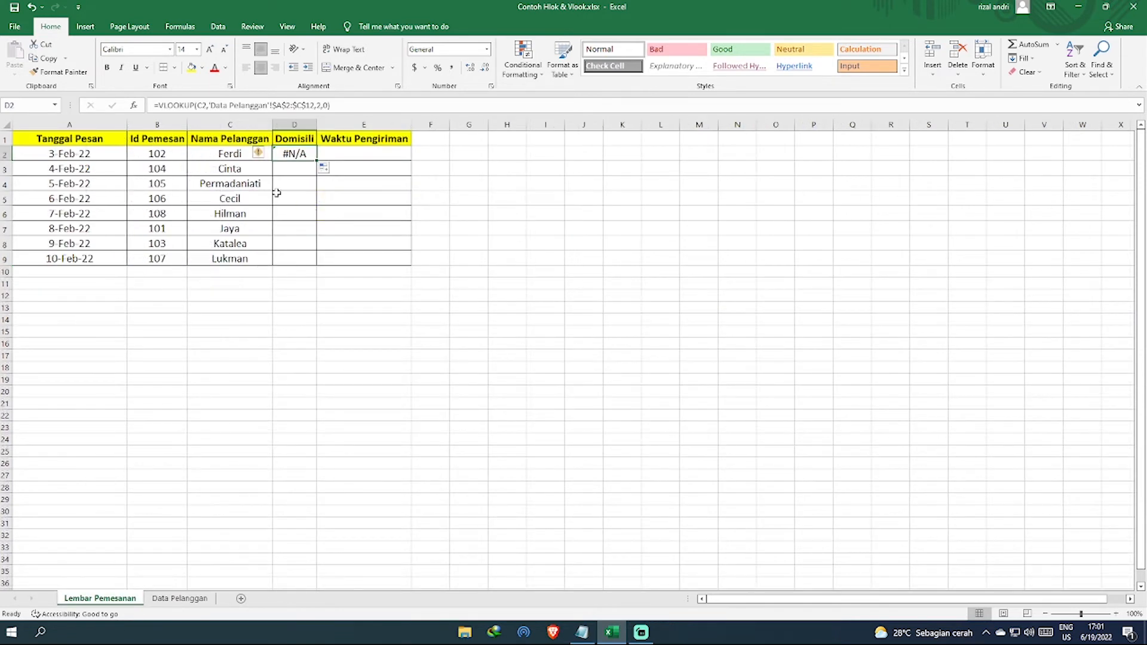
{"action": "left_click", "coordinate": [179, 599]}
{"action": "left_click", "coordinate": [81, 599]}
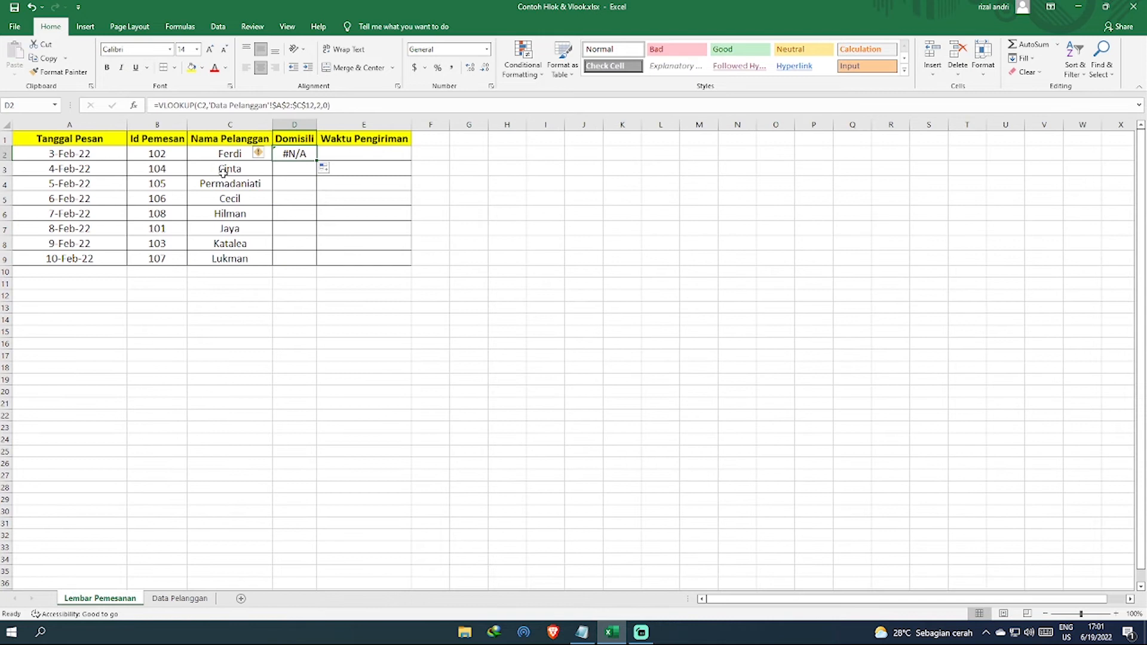
{"action": "double_click", "coordinate": [293, 155]}
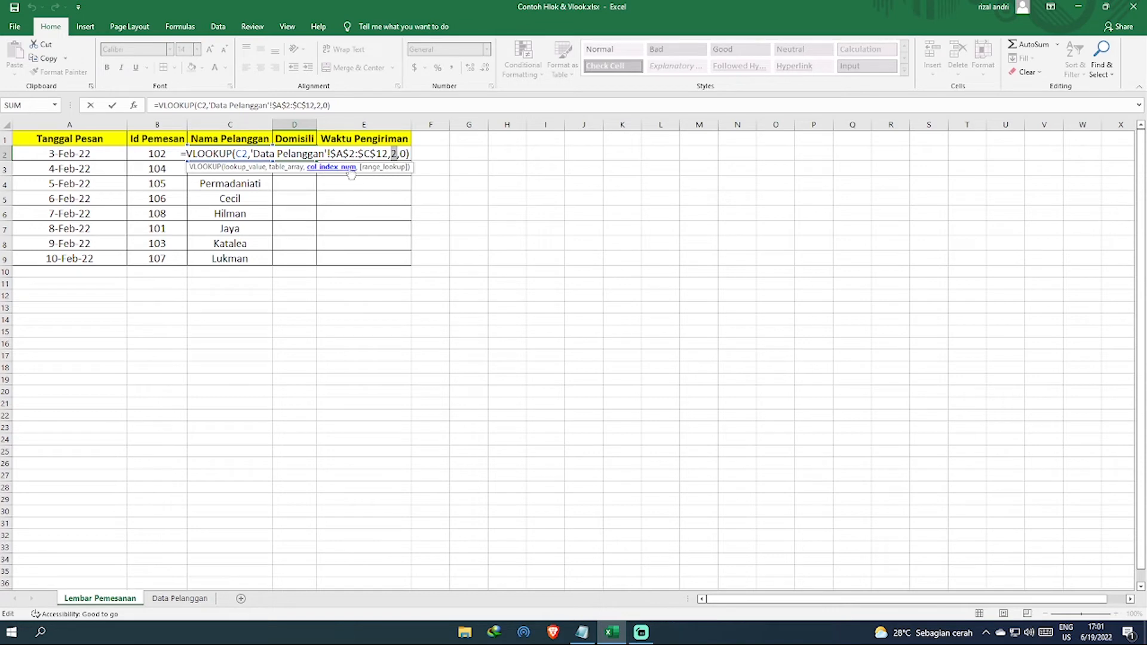
{"action": "key", "text": "Return"}
{"action": "left_click", "coordinate": [179, 598]}
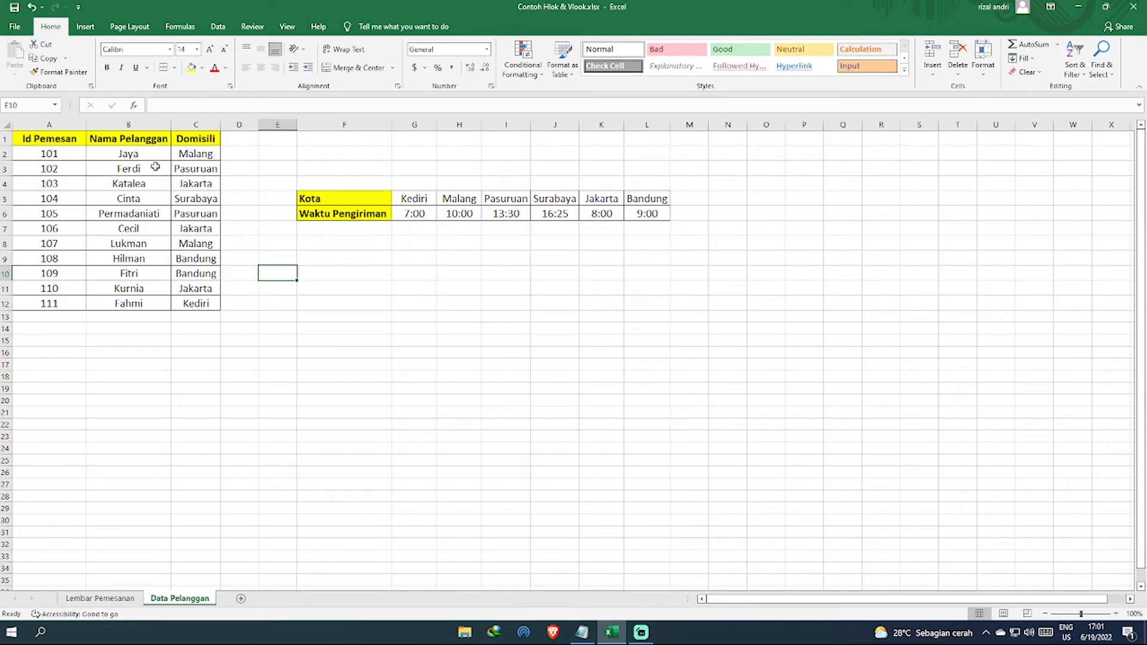
{"action": "left_click", "coordinate": [120, 600]}
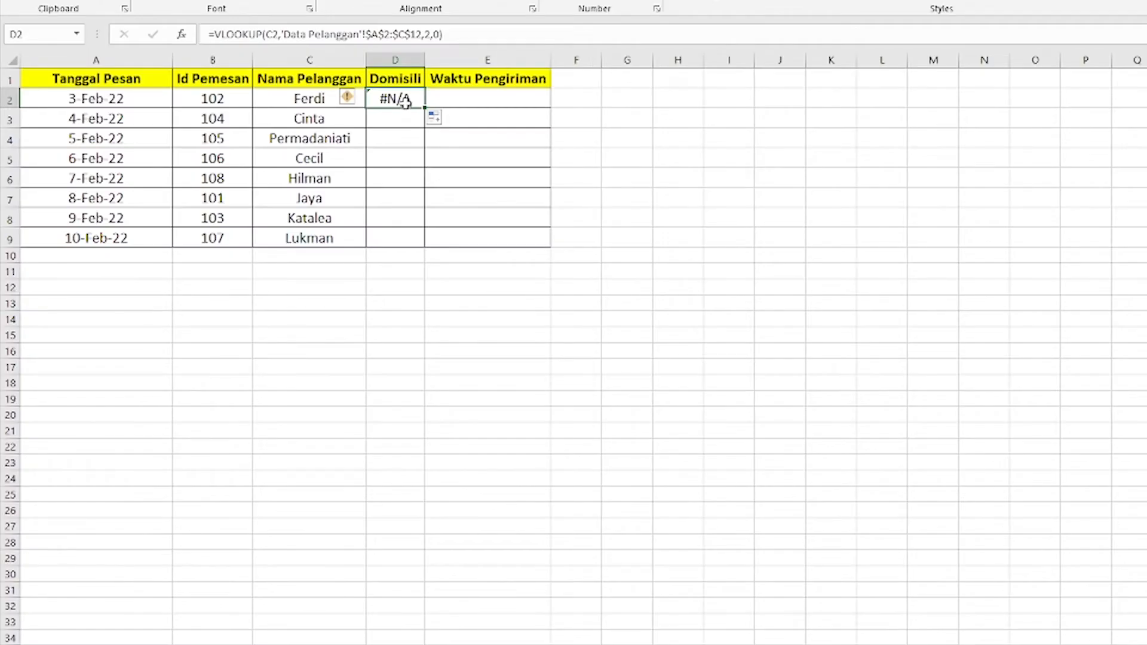
- Set the column index of the VLOOKUP formula in D2 to 3
{"action": "double_click", "coordinate": [303, 154]}
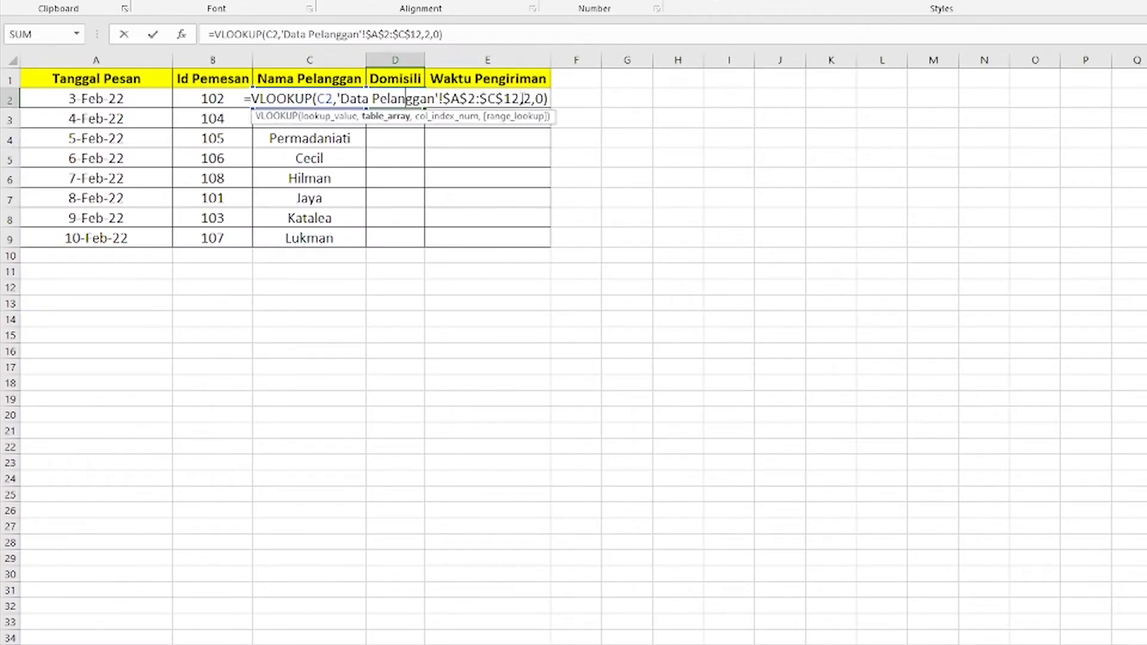
{"action": "left_click", "coordinate": [529, 99]}
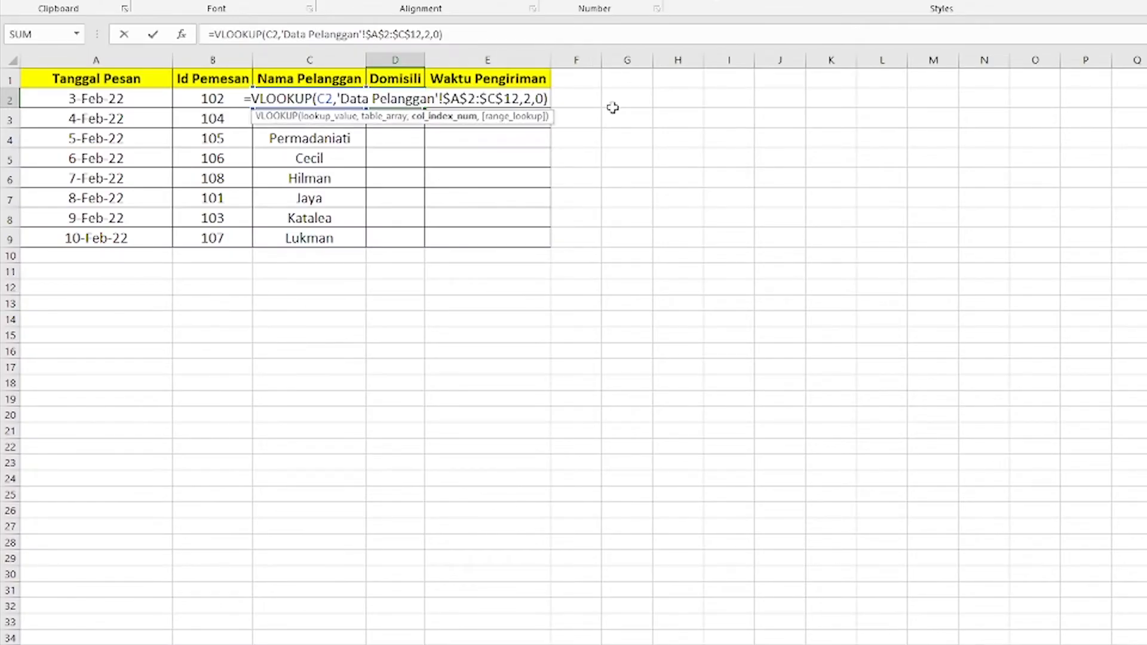
{"action": "key", "text": "BackSpace"}
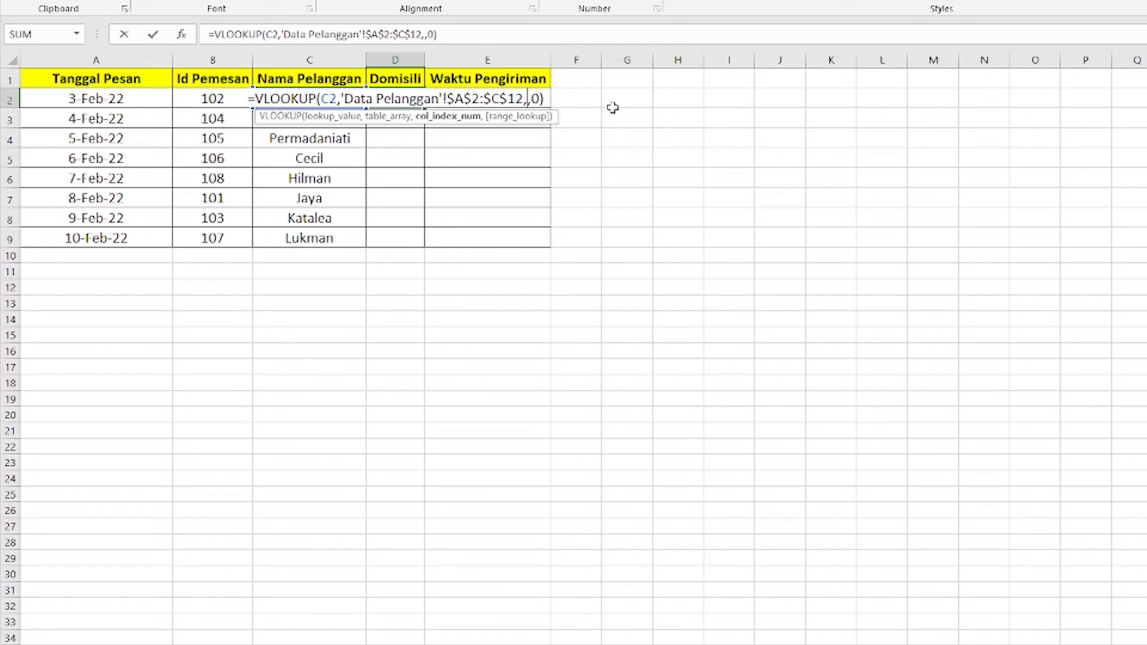
{"action": "type", "text": "3"}
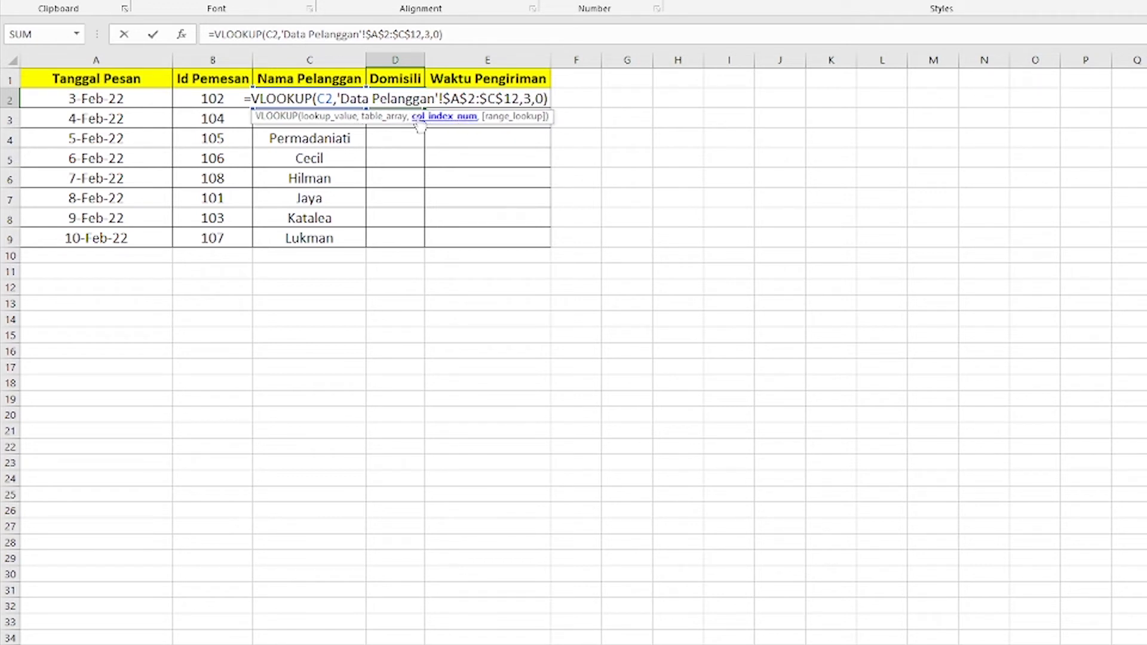
{"action": "left_click", "coordinate": [331, 100]}
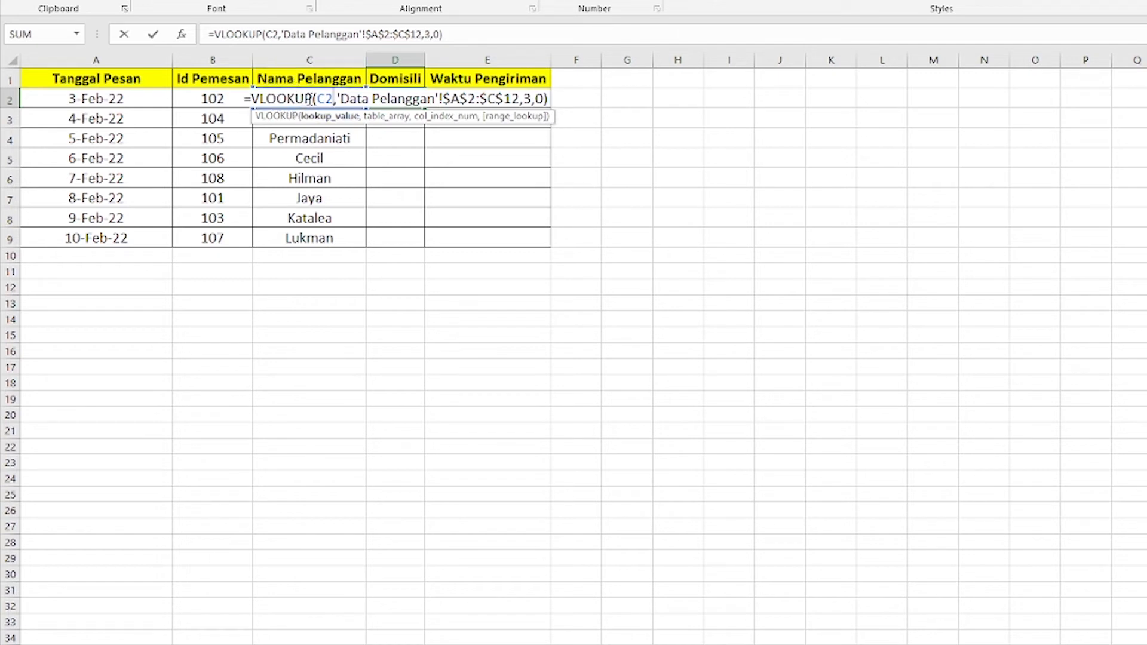
{"action": "key", "text": "Return"}
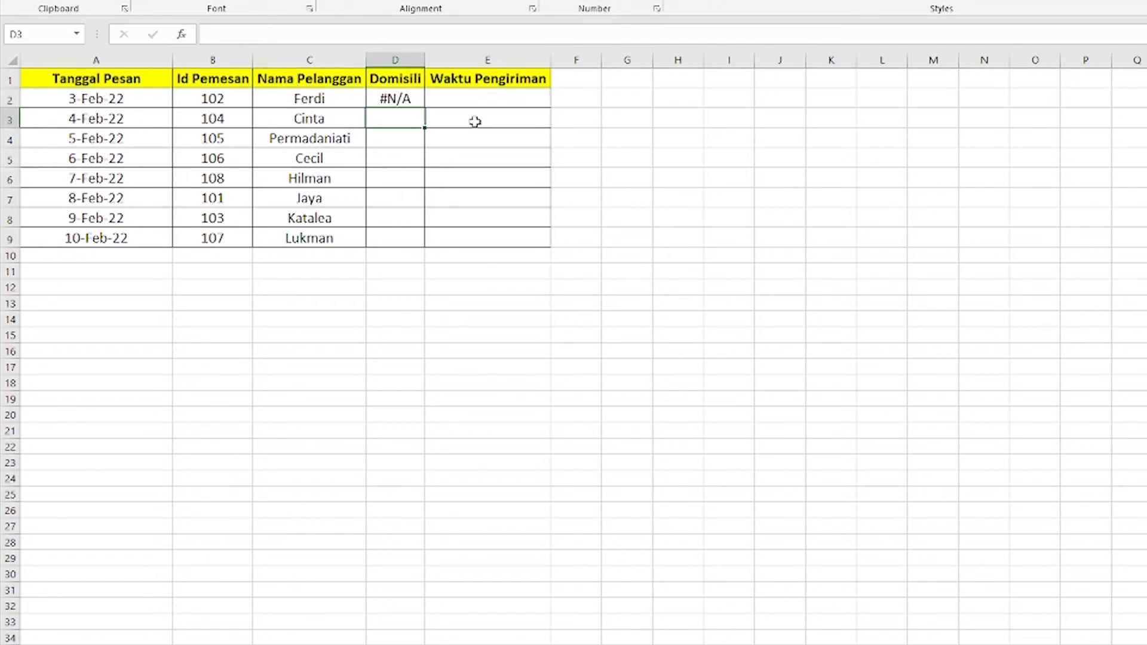
- Set the lookup value of the VLOOKUP formula in D2 to the order ID cell B2
{"action": "double_click", "coordinate": [400, 99]}
{"action": "left_click", "coordinate": [334, 98]}
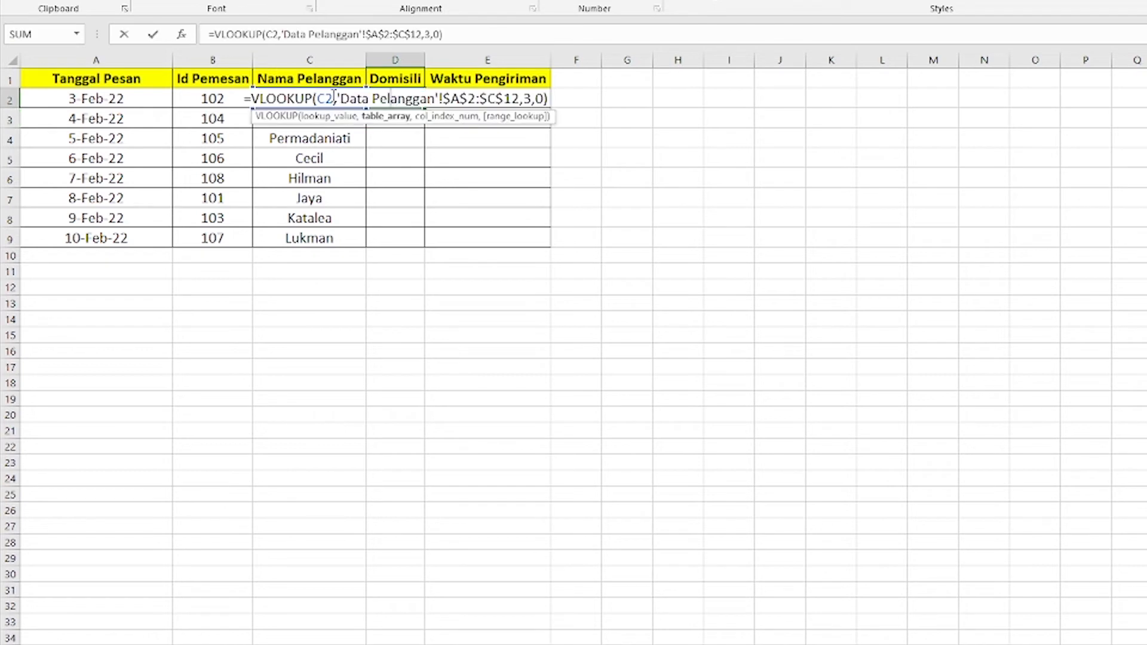
{"action": "left_click", "coordinate": [333, 96]}
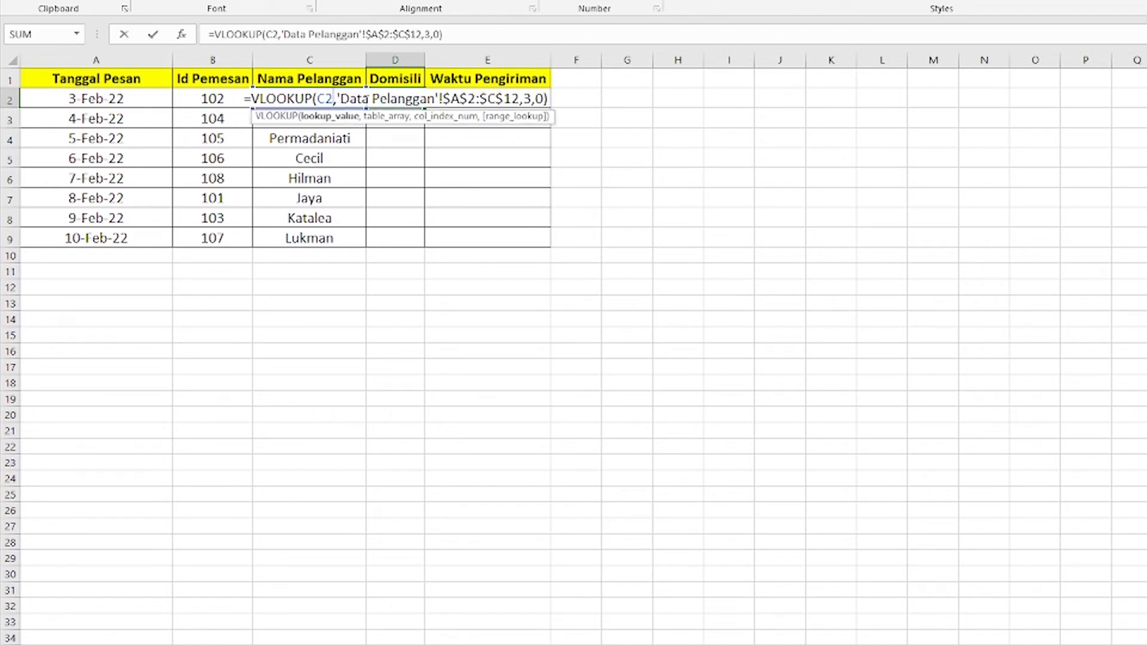
{"action": "key", "text": "BackSpace"}
{"action": "key", "text": "BackSpace"}
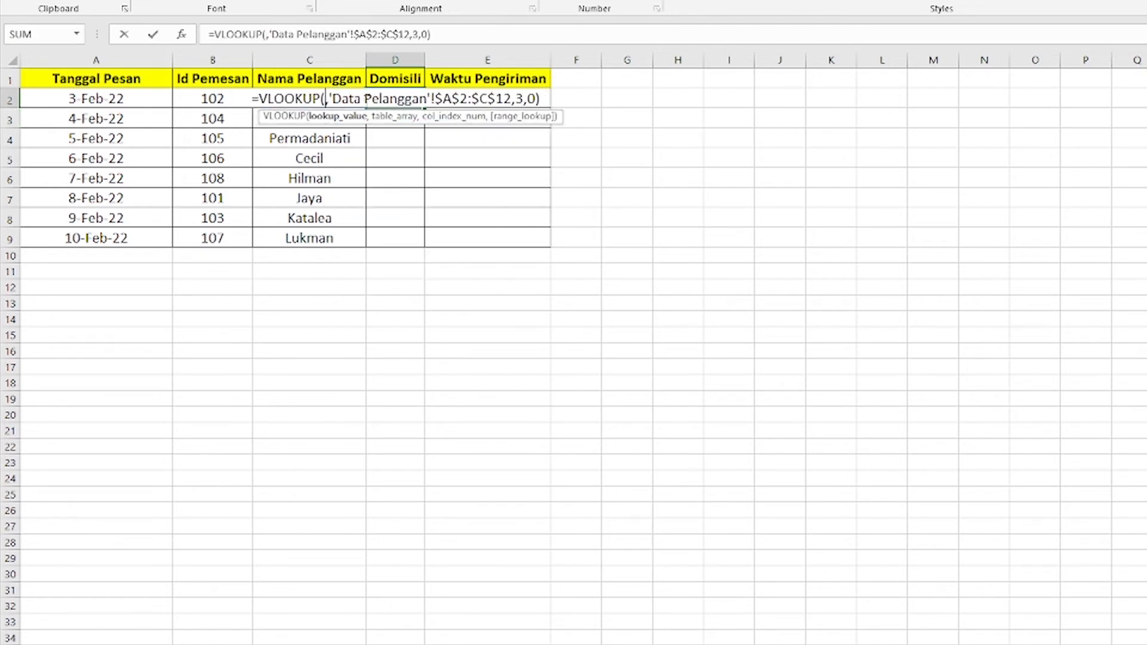
{"action": "left_click", "coordinate": [214, 99]}
{"action": "key", "text": "Return"}
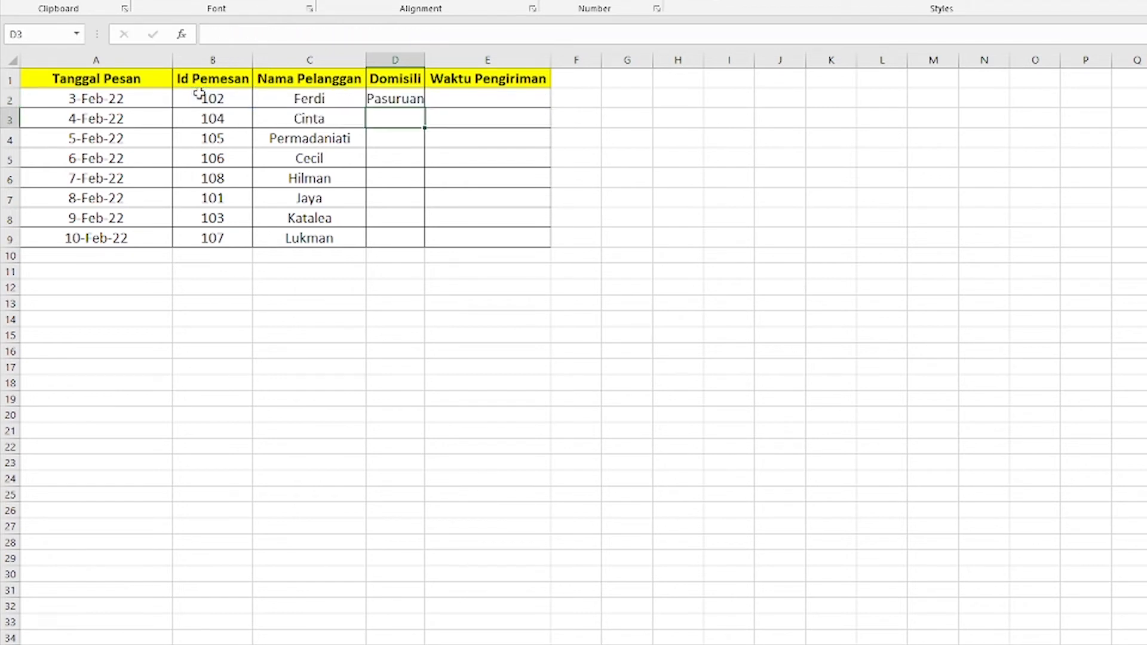
- Autofit the width of the Domisili column and fill the D2 formula down to D9
{"action": "double_click", "coordinate": [425, 58]}
{"action": "left_click", "coordinate": [428, 100]}
{"action": "left_click_drag", "start_coordinate": [432, 108], "coordinate": [433, 242]}
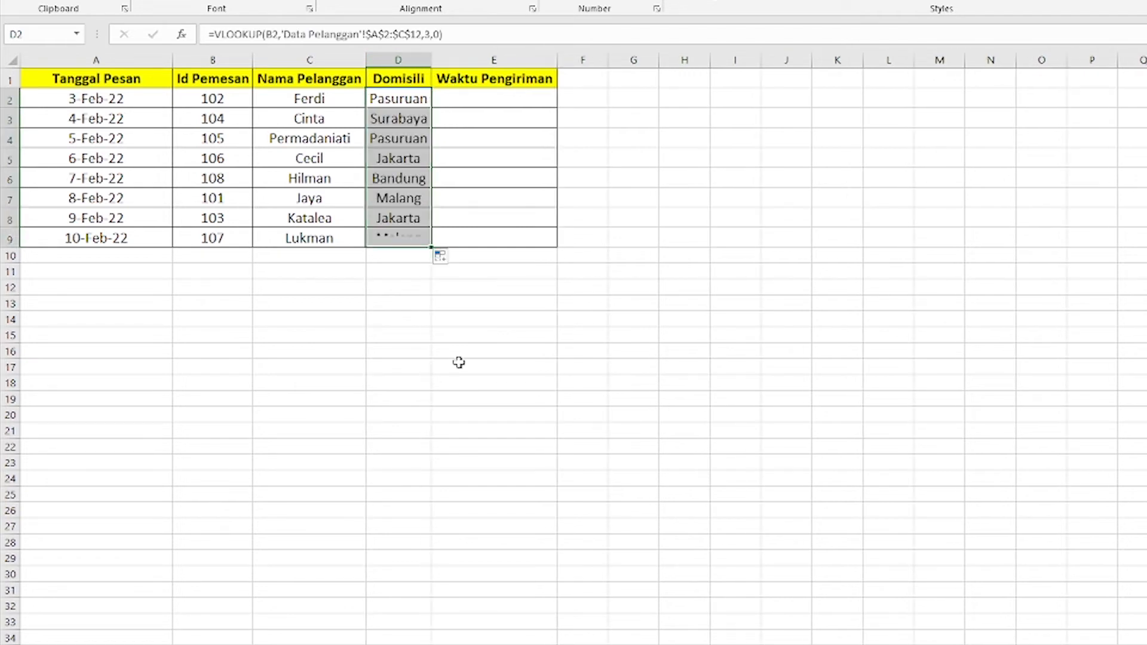
- Check the filled Domisili cells against the Data Pelanggan sheet, ending on cell E2 of the Waktu Pengiriman column
{"action": "left_click", "coordinate": [399, 156]}
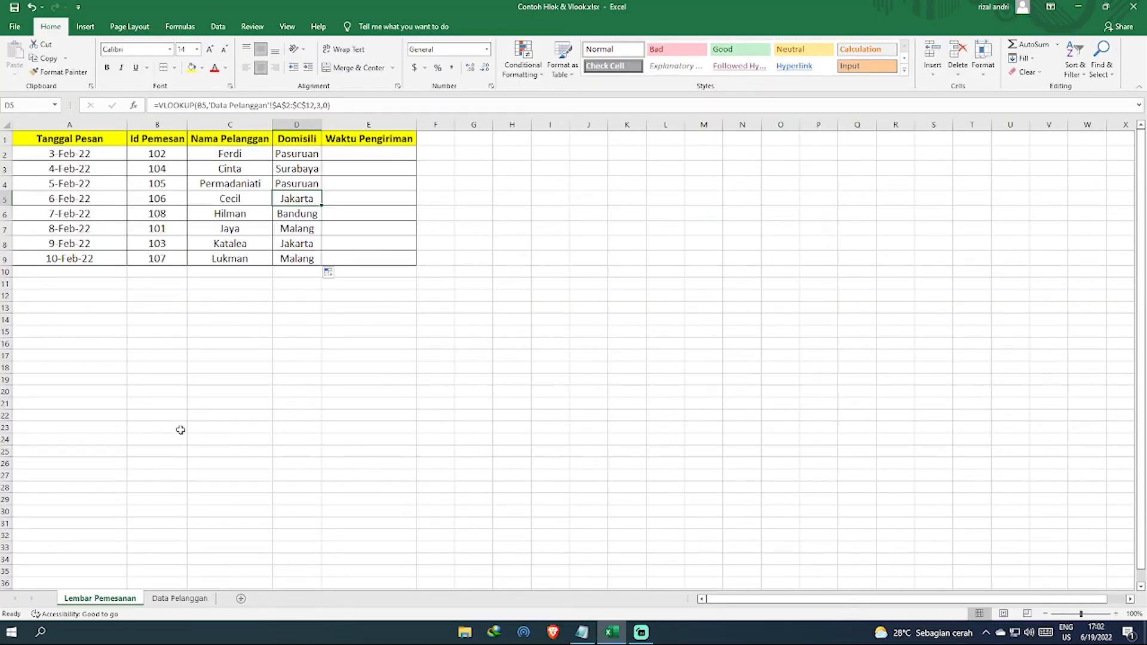
{"action": "left_click", "coordinate": [161, 600]}
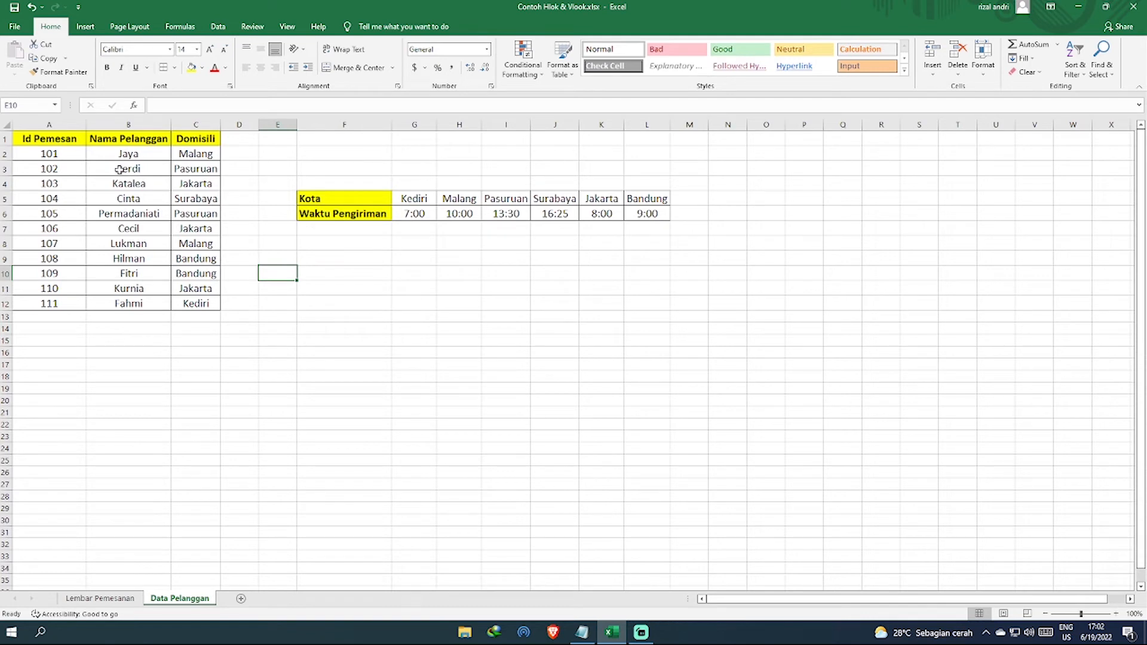
{"action": "left_click", "coordinate": [102, 599]}
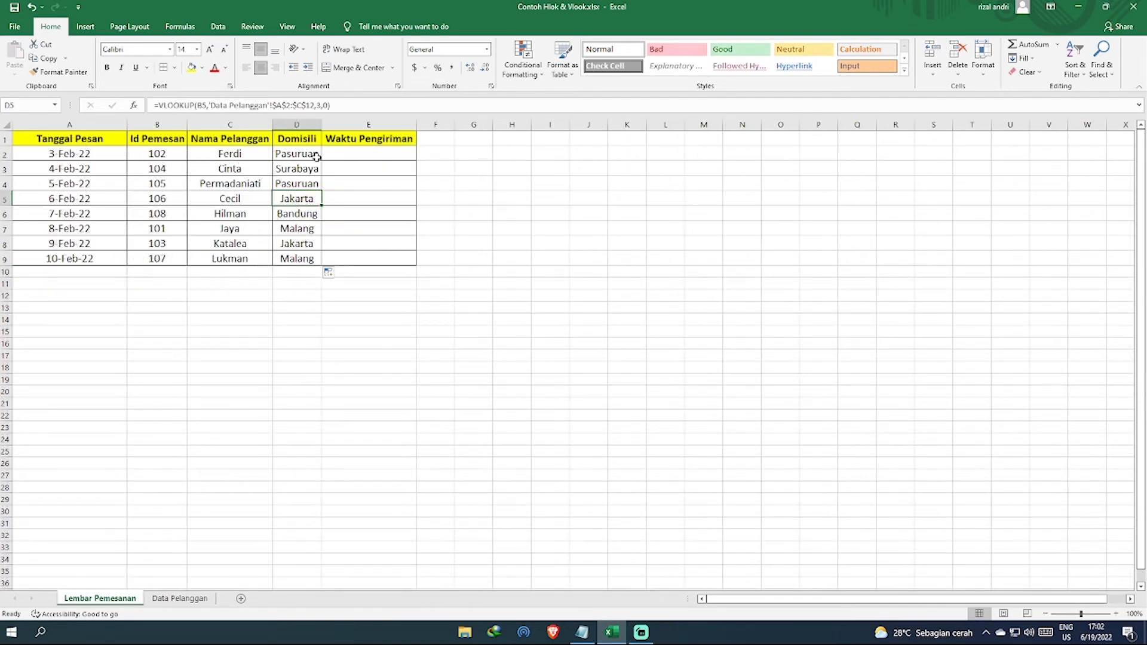
{"action": "left_click", "coordinate": [289, 156]}
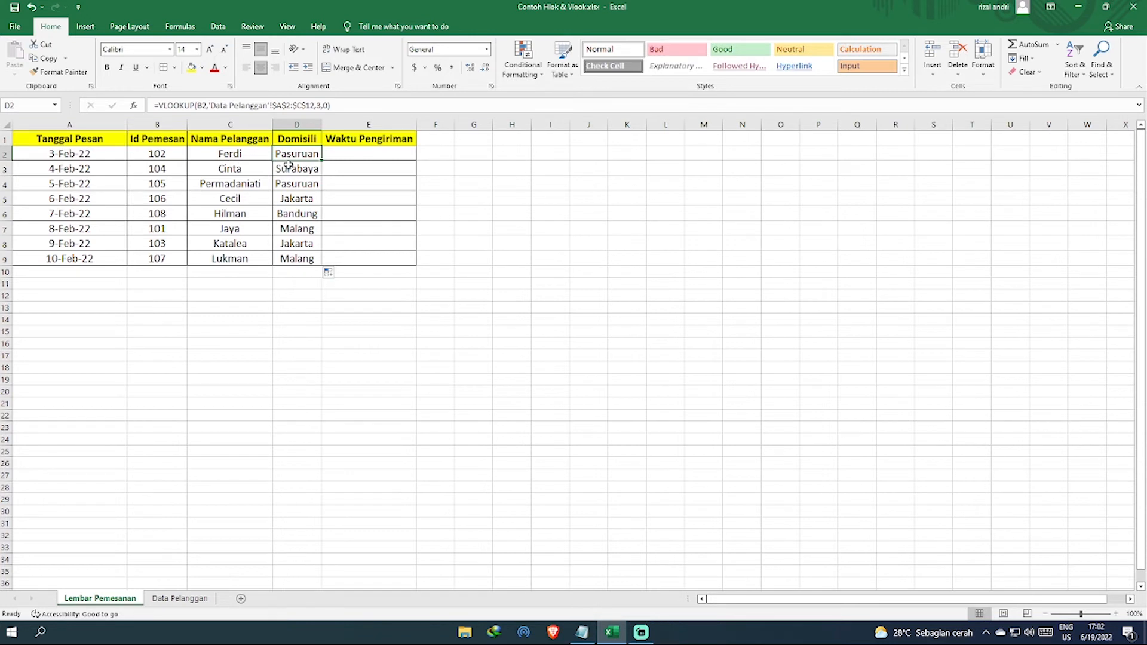
{"action": "left_click", "coordinate": [288, 167]}
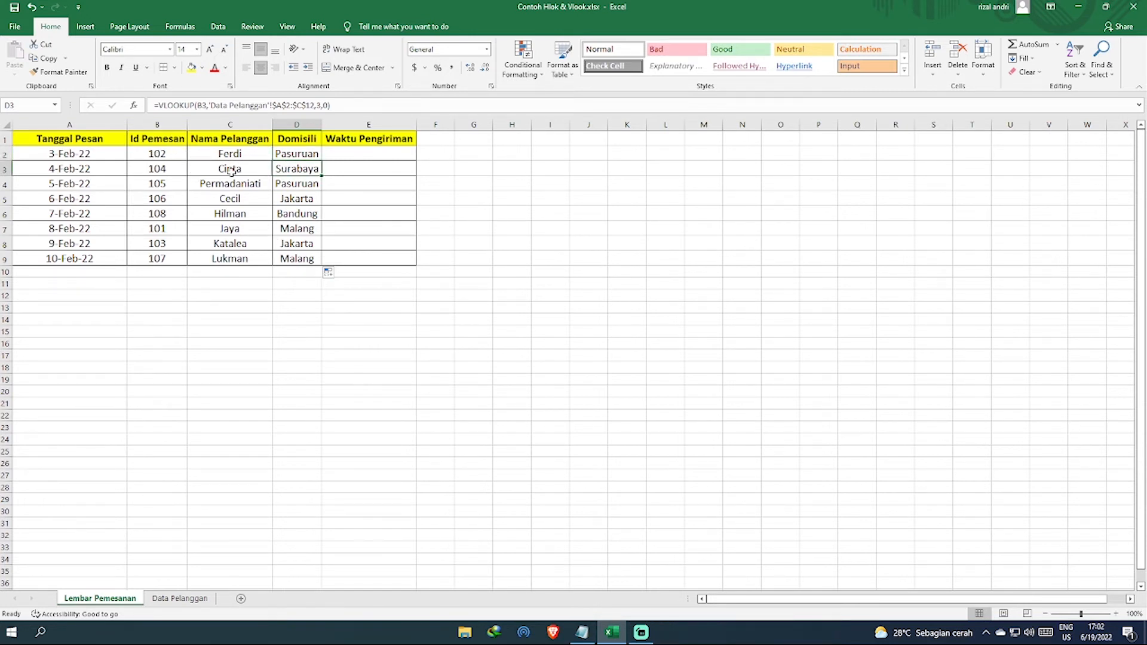
{"action": "left_click", "coordinate": [348, 156]}
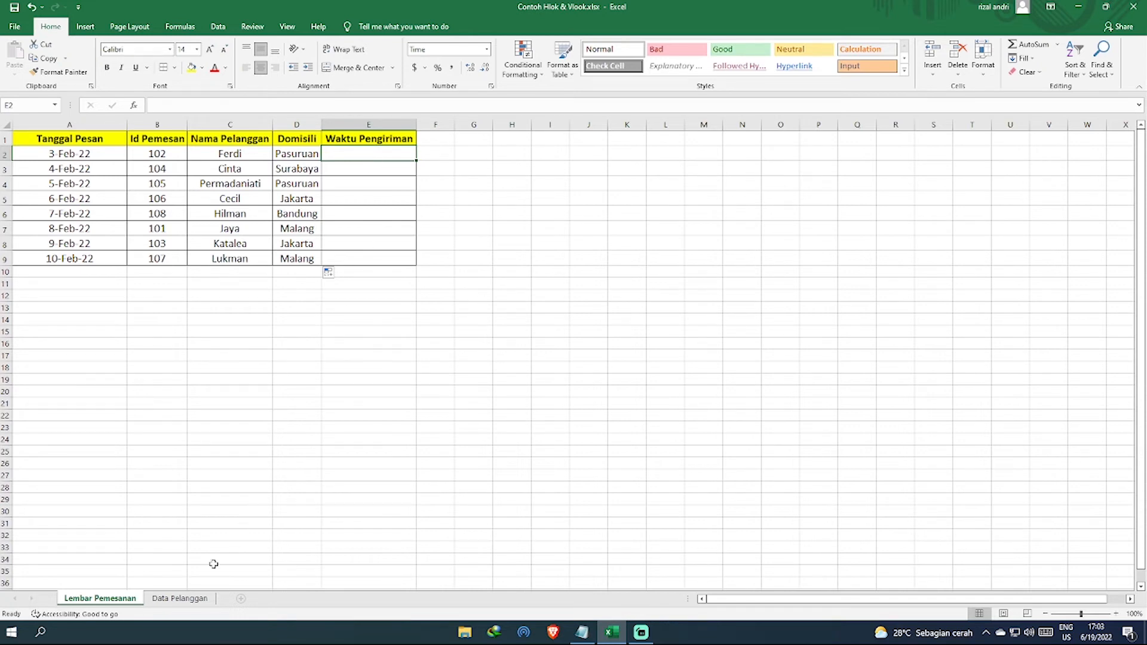
- Examine the horizontal Kota and Waktu Pengiriman table on the Data Pelanggan sheet
{"action": "left_click", "coordinate": [182, 599]}
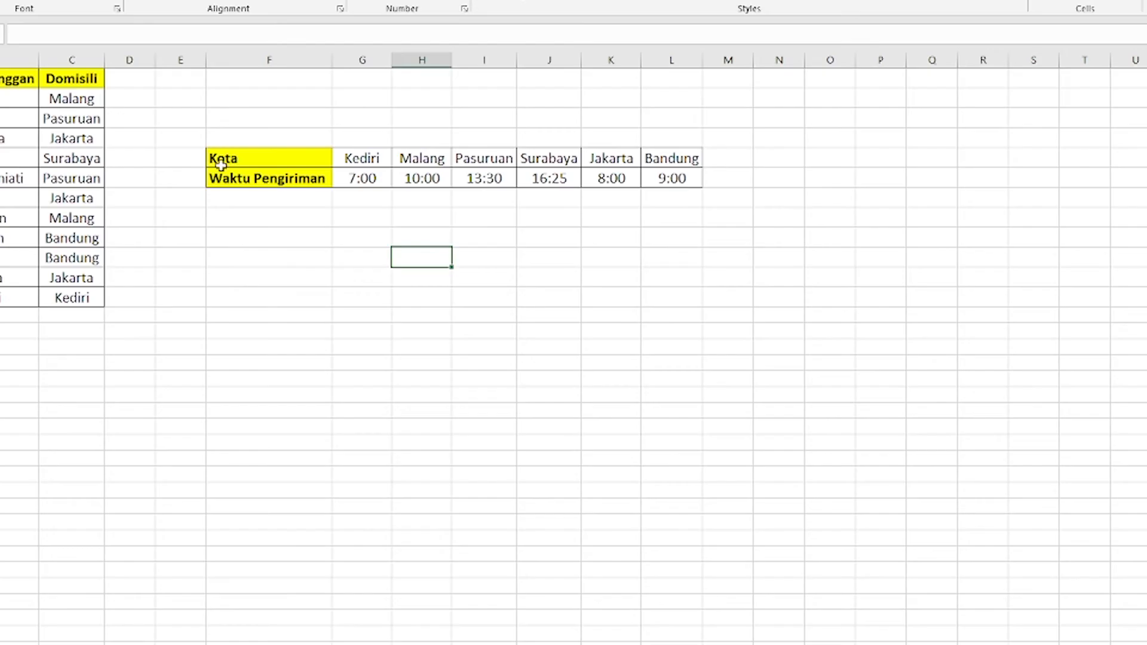
{"action": "left_click_drag", "start_coordinate": [346, 193], "coordinate": [608, 212]}
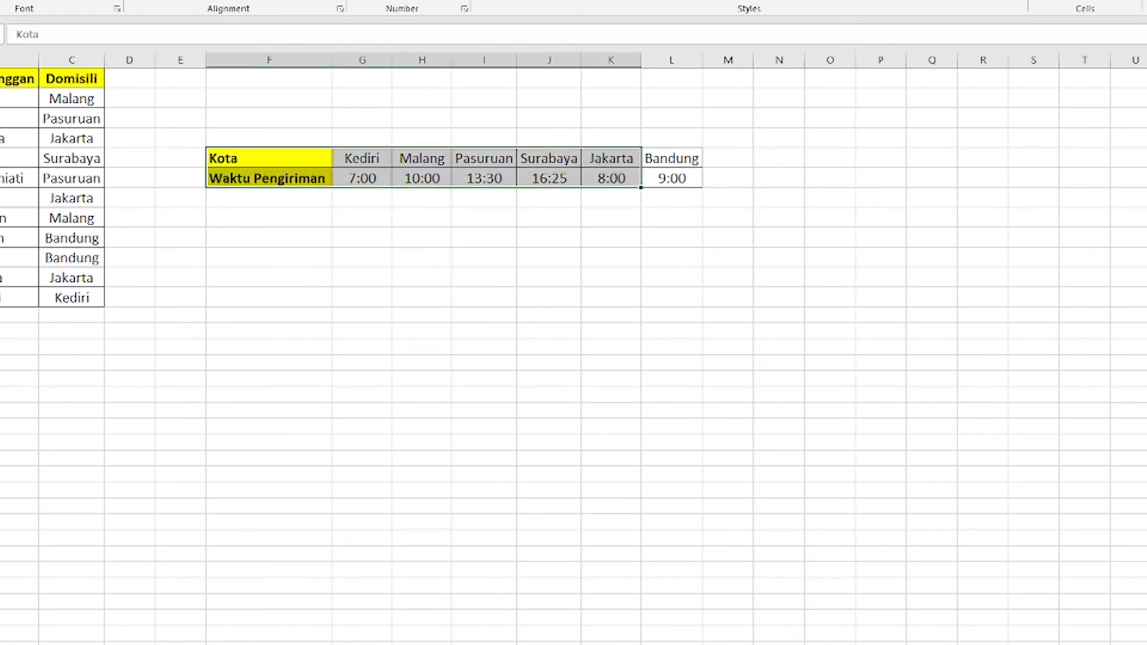
{"action": "left_click", "coordinate": [322, 394]}
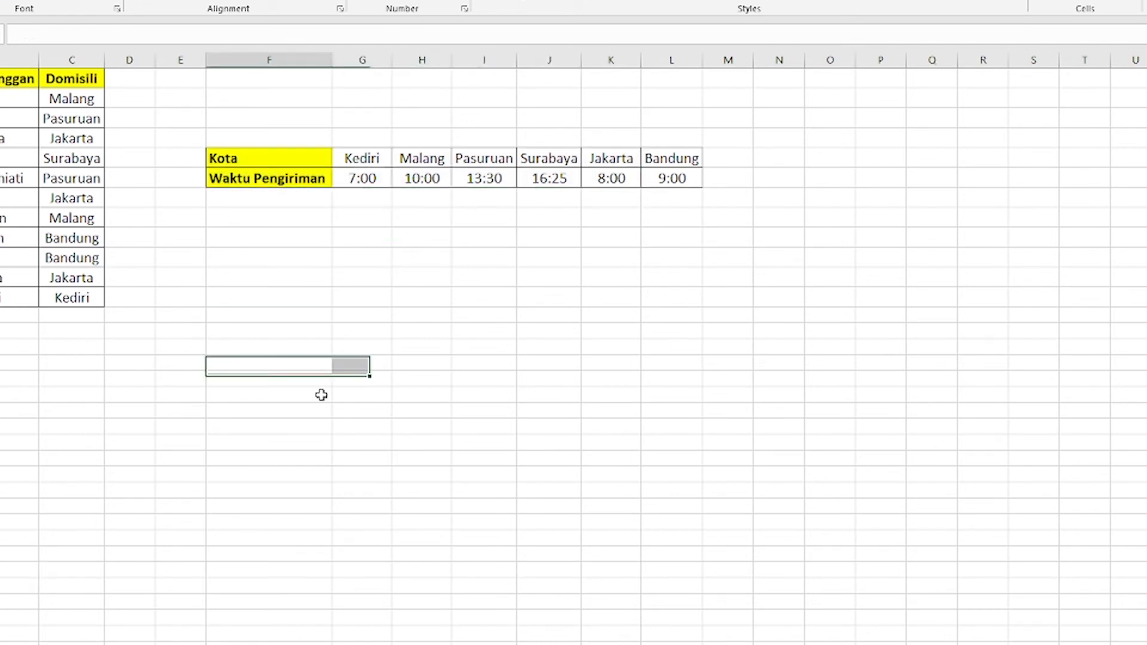
{"action": "left_click_drag", "start_coordinate": [273, 158], "coordinate": [687, 177]}
{"action": "left_click", "coordinate": [725, 257]}
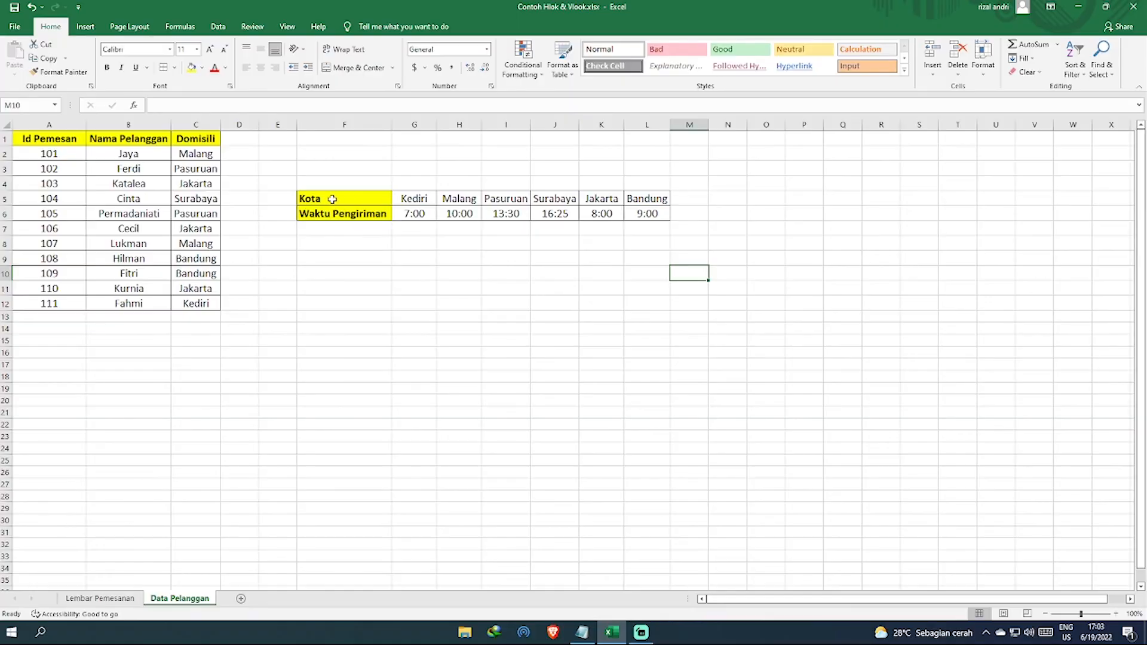
{"action": "left_click_drag", "start_coordinate": [360, 201], "coordinate": [649, 214]}
{"action": "left_click", "coordinate": [461, 278]}
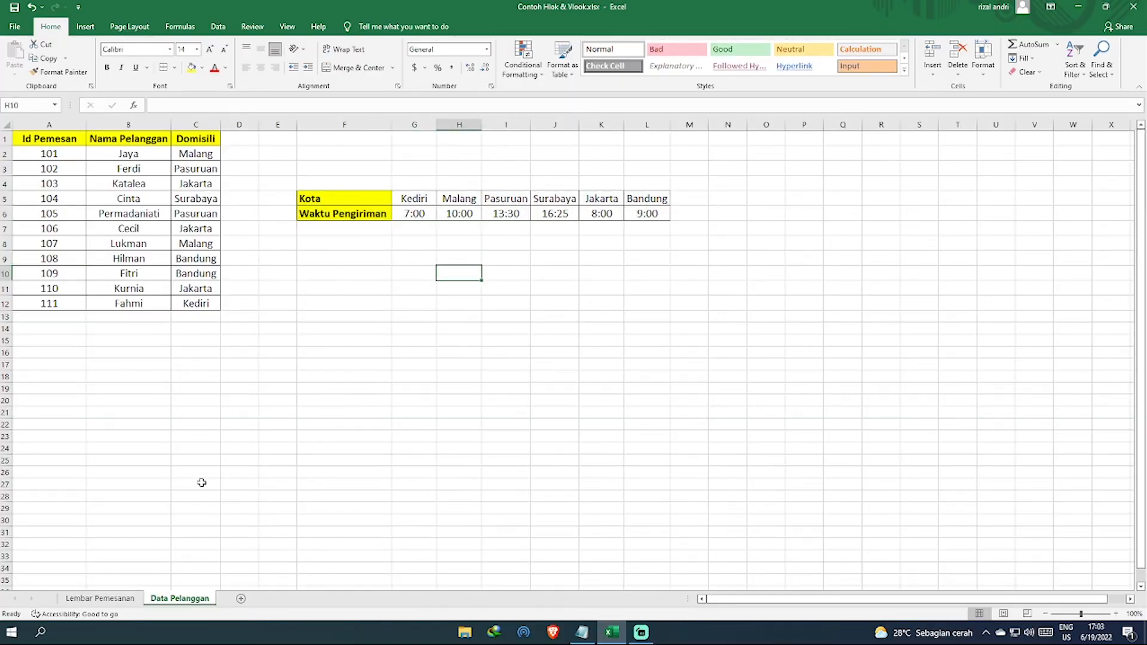
- Start an HLOOKUP formula in E2 of the Lembar Pemesanan sheet with domicile cell D2 as the lookup value
{"action": "left_click", "coordinate": [131, 598]}
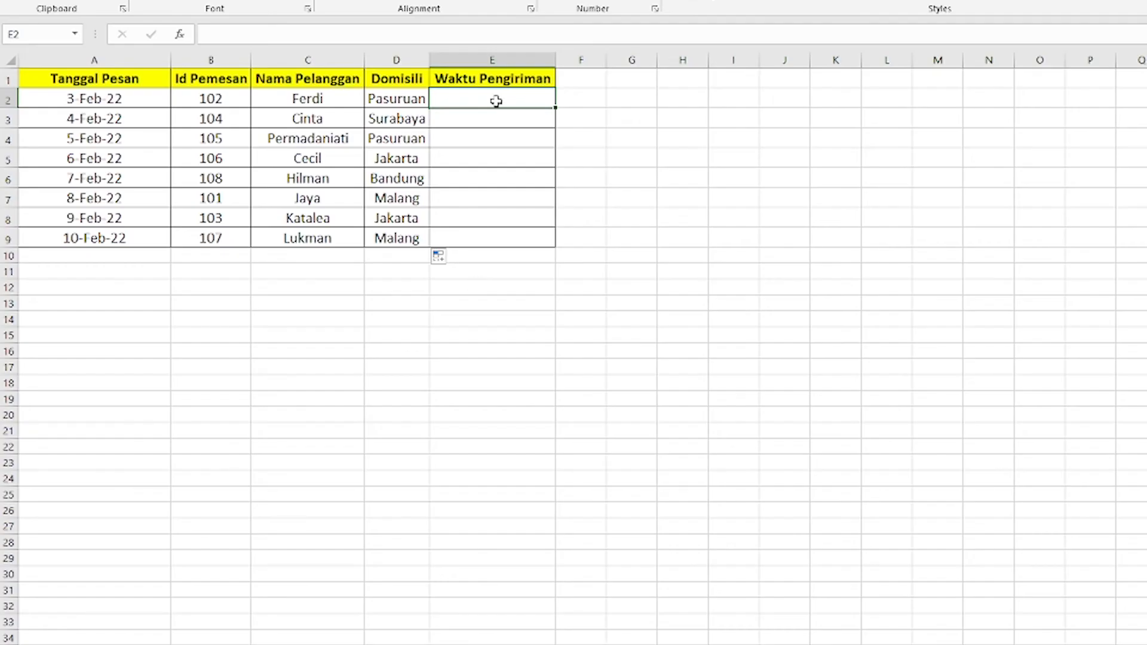
{"action": "type", "text": "="}
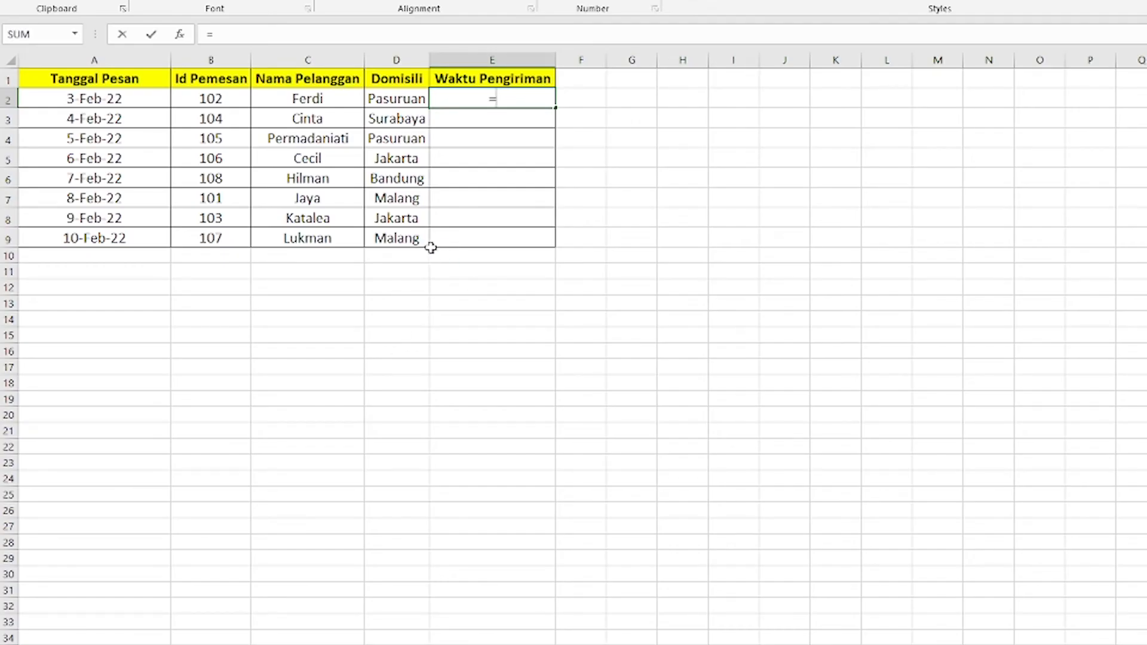
{"action": "type", "text": "H;"}
{"action": "key", "text": "BackSpace"}
{"action": "type", "text": "loo"}
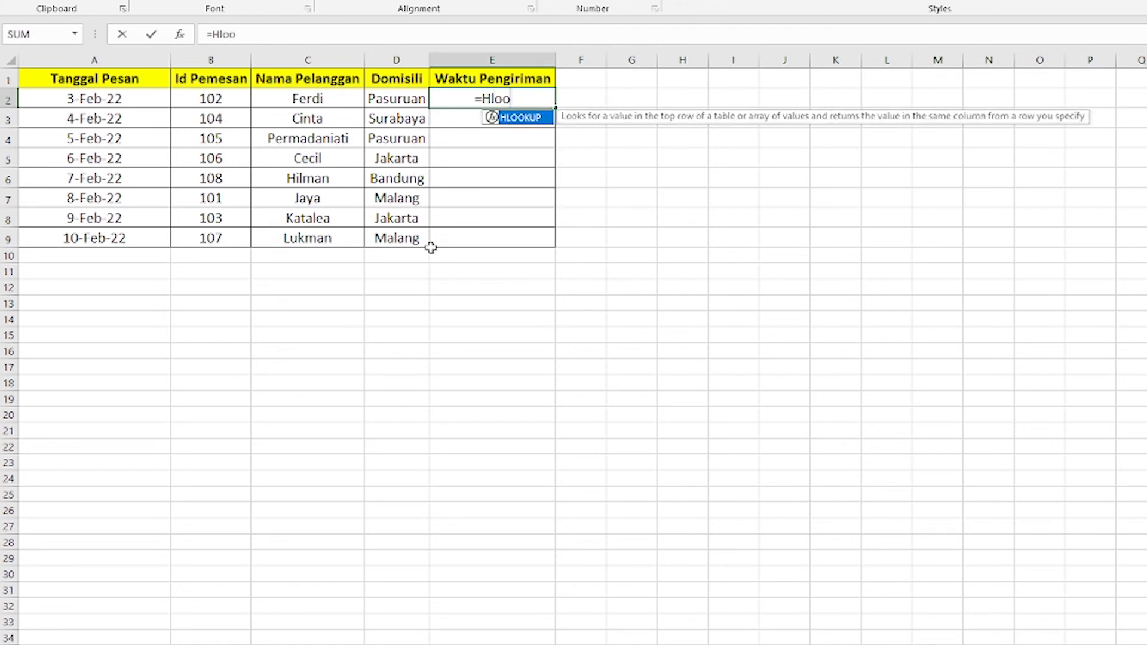
{"action": "type", "text": "up("}
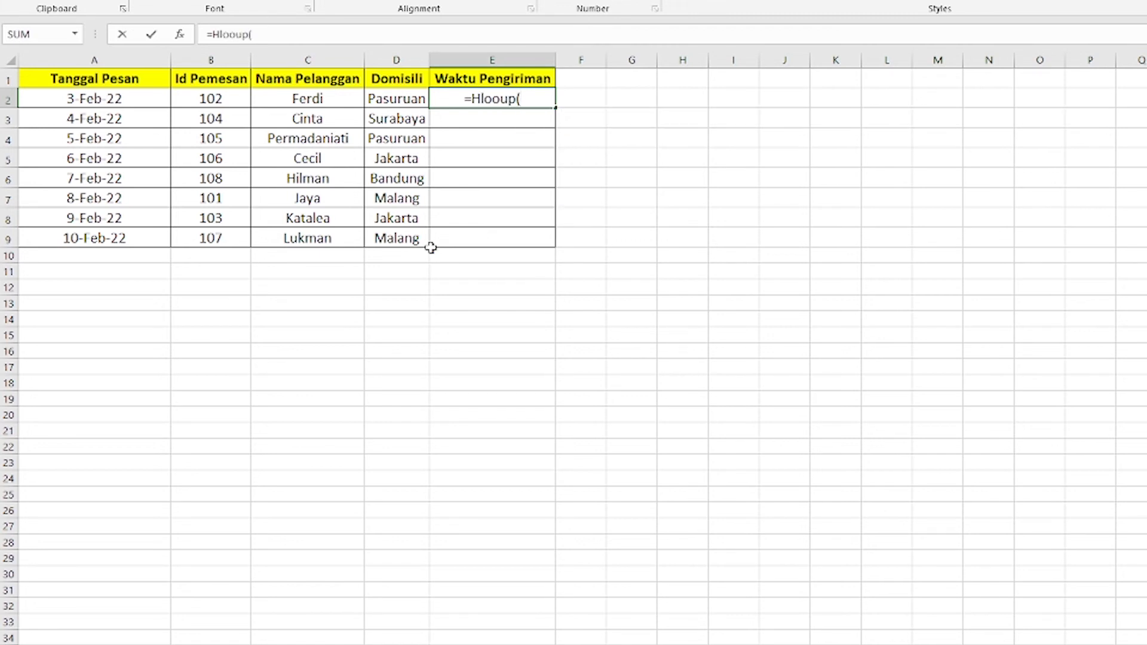
{"action": "left_click", "coordinate": [497, 95]}
{"action": "type", "text": "k"}
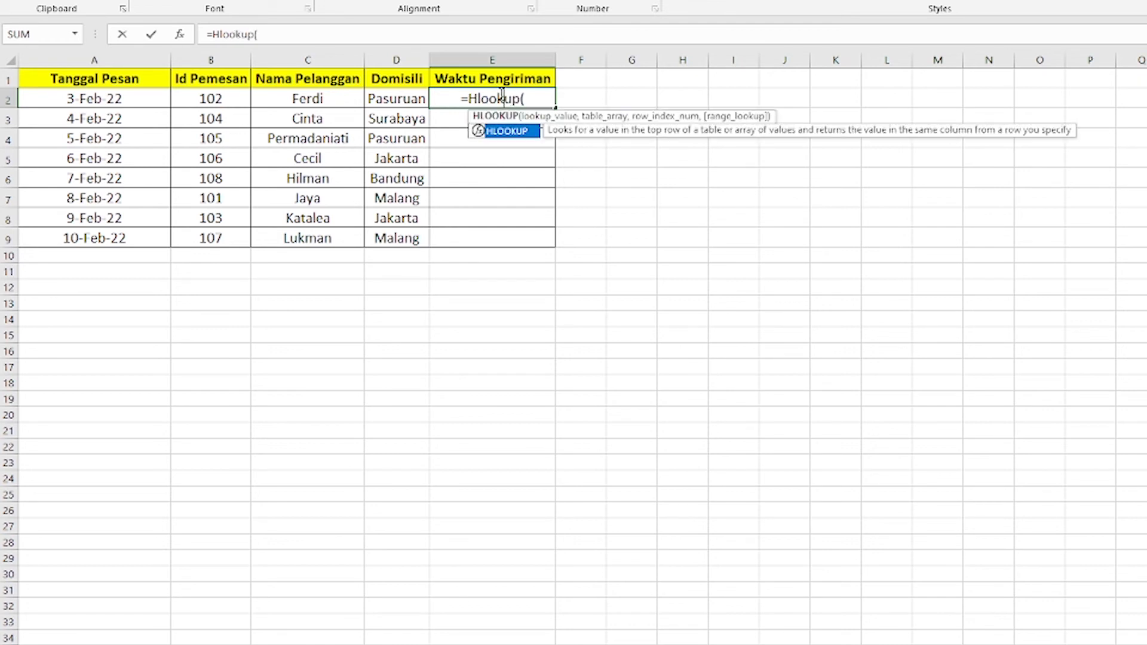
{"action": "left_click", "coordinate": [538, 95]}
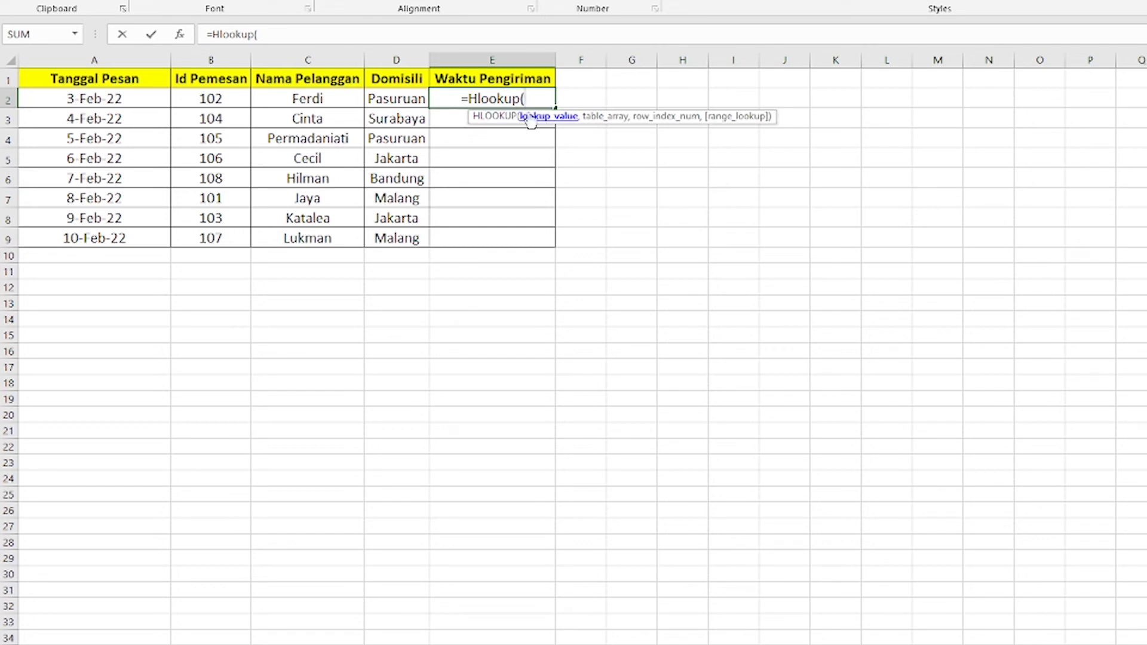
{"action": "left_click", "coordinate": [397, 102]}
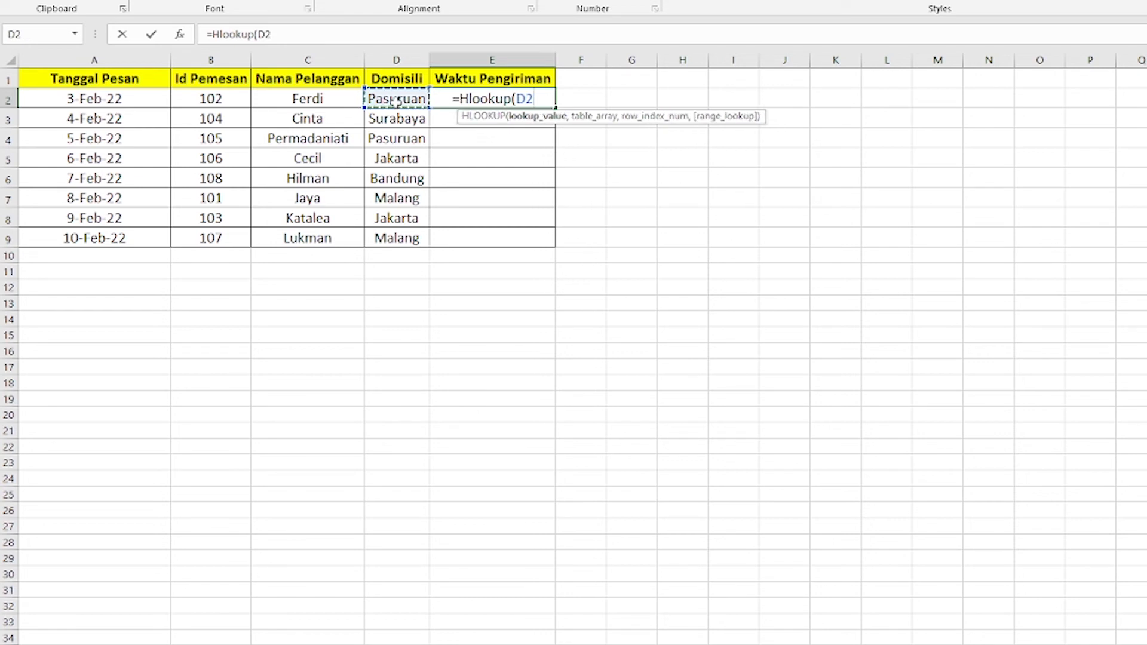
{"action": "type", "text": ","}
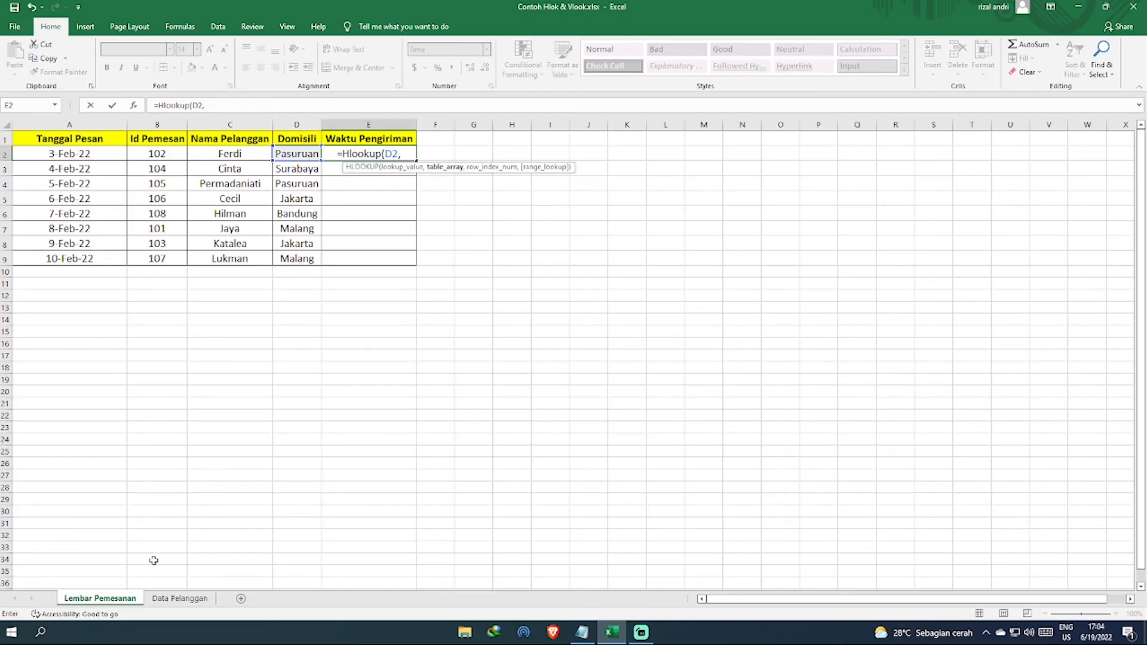
- Set the HLOOKUP table array to the absolute range $G$5:$L$6 on the Data Pelanggan sheet
{"action": "left_click", "coordinate": [180, 598]}
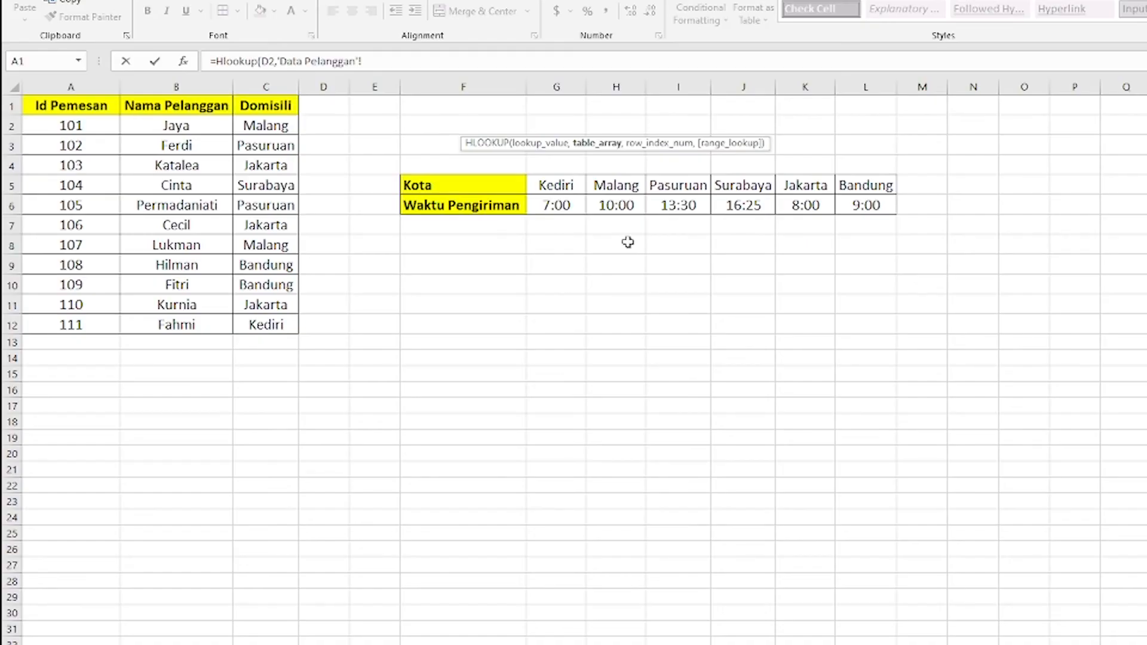
{"action": "left_click_drag", "start_coordinate": [560, 189], "coordinate": [862, 205]}
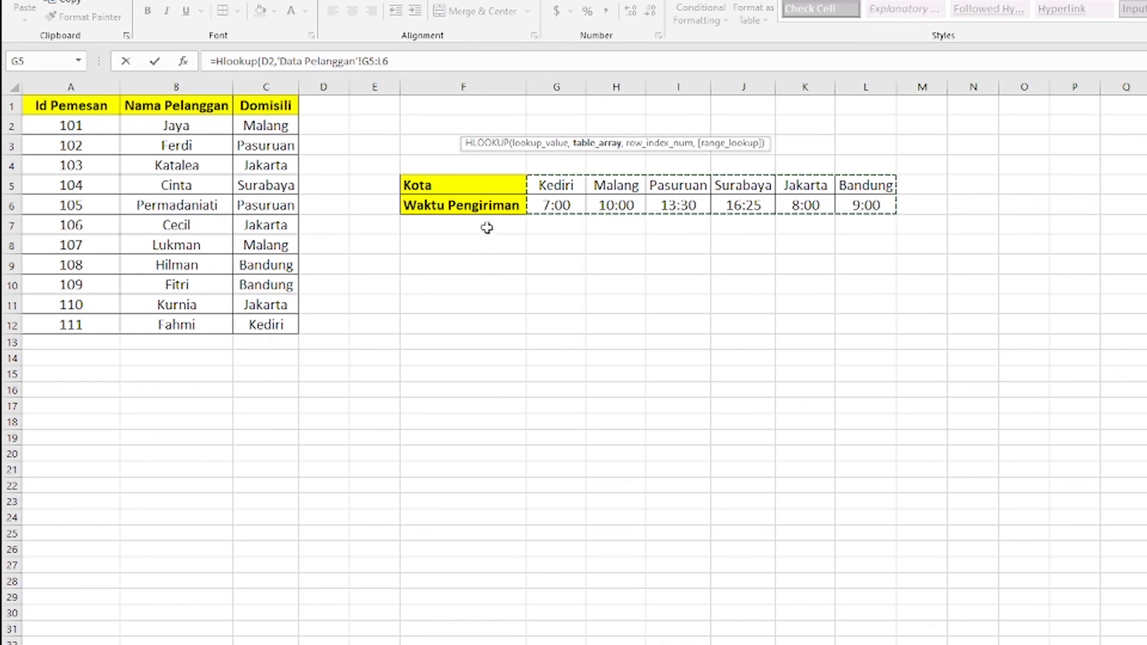
{"action": "key", "text": "F4"}
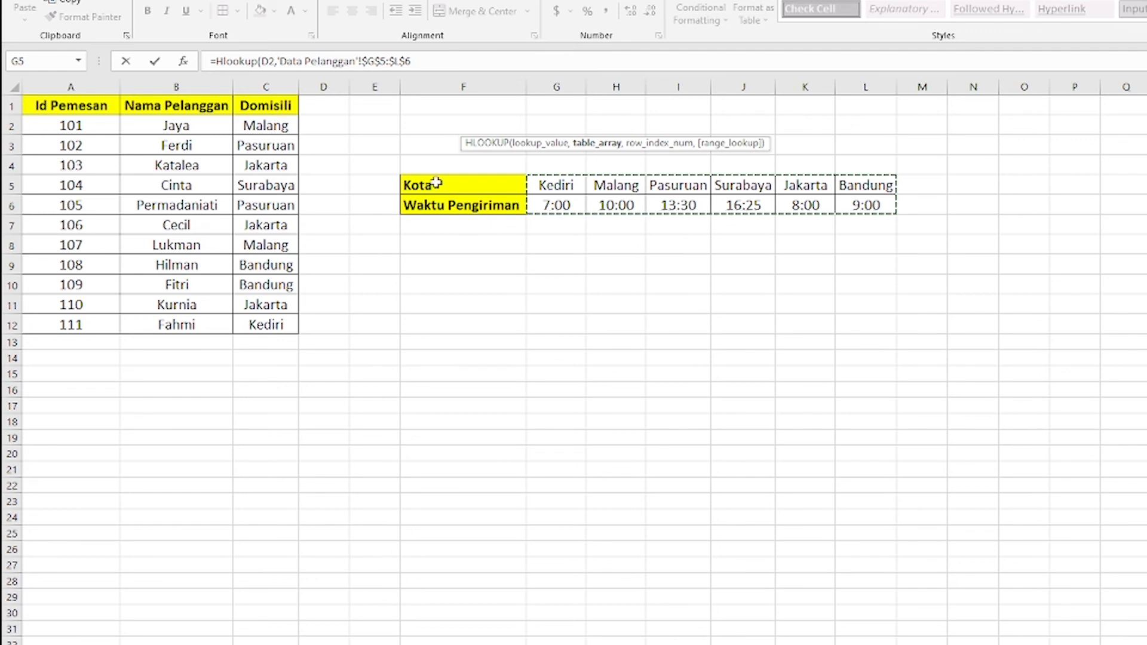
{"action": "left_click", "coordinate": [432, 62]}
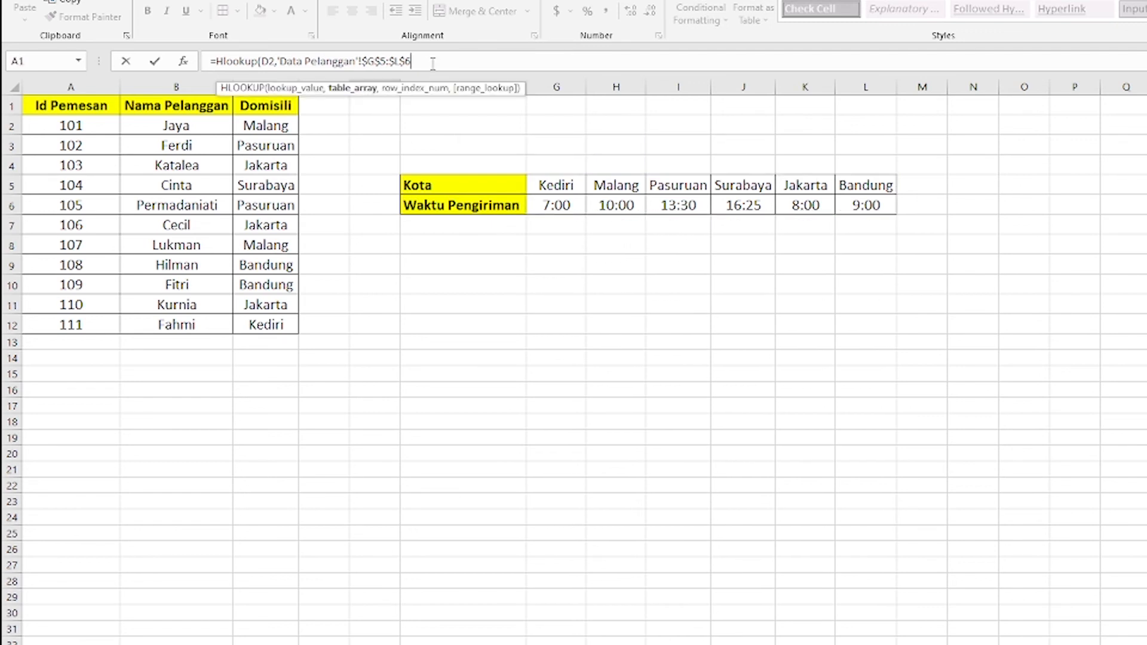
- Complete the HLOOKUP formula with row index 2 and exact match 0
{"action": "type", "text": ",2"}
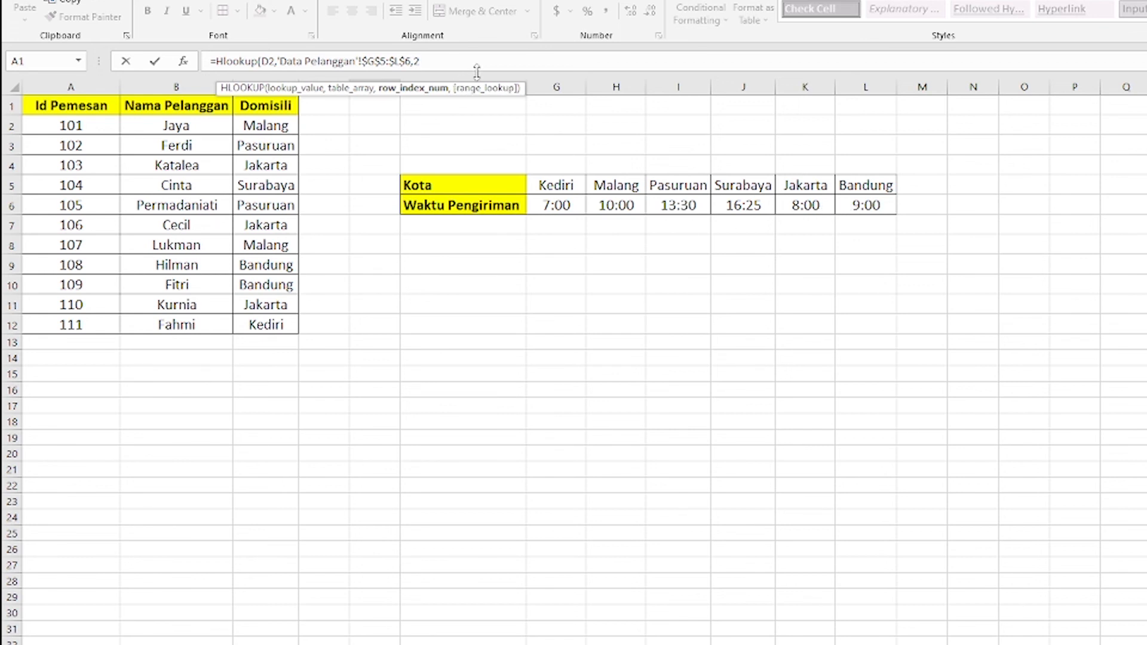
{"action": "type", "text": ","}
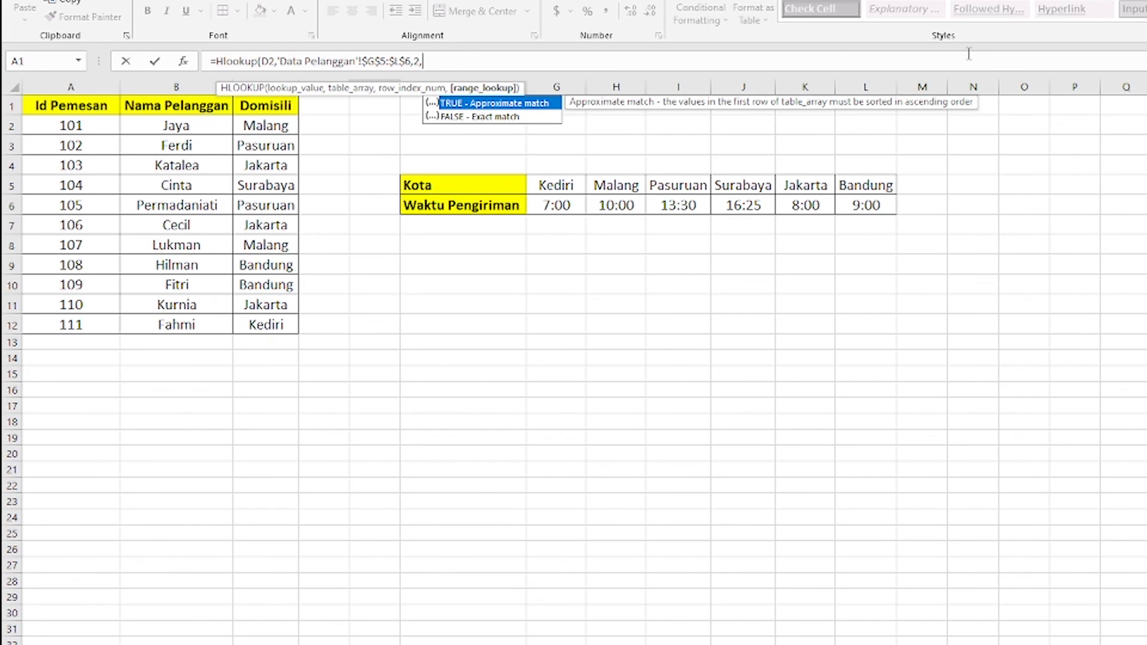
{"action": "type", "text": "0)"}
{"action": "key", "text": "Return"}
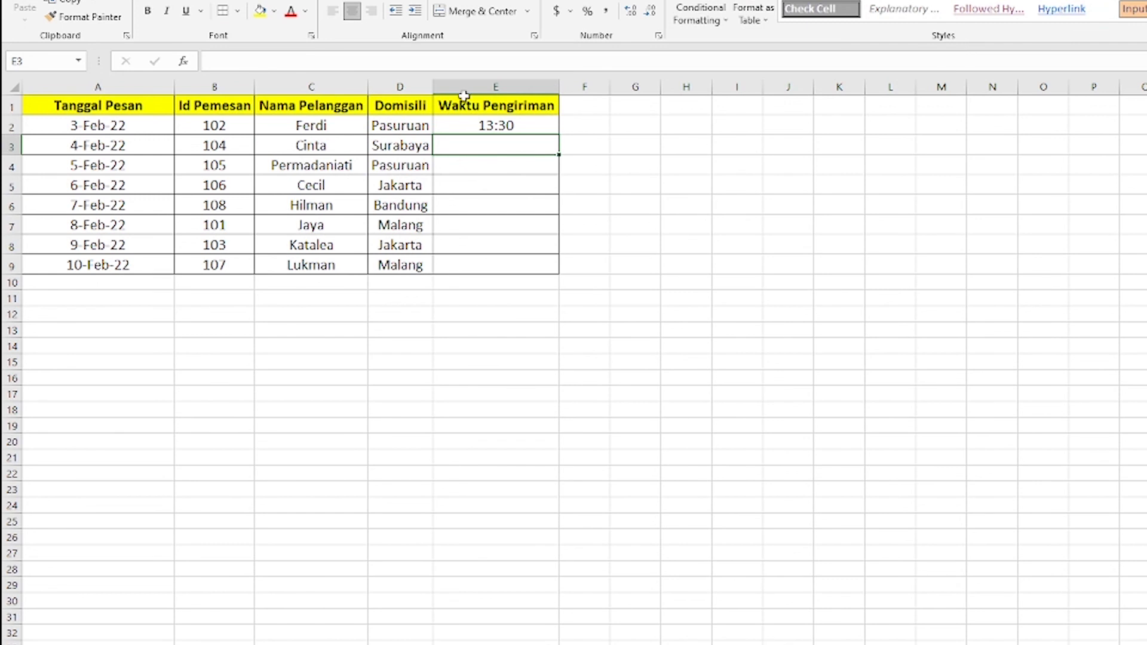
- Fill the E2 delivery time formula down to E9
{"action": "left_click", "coordinate": [521, 124]}
{"action": "left_click_drag", "start_coordinate": [554, 138], "coordinate": [551, 275]}
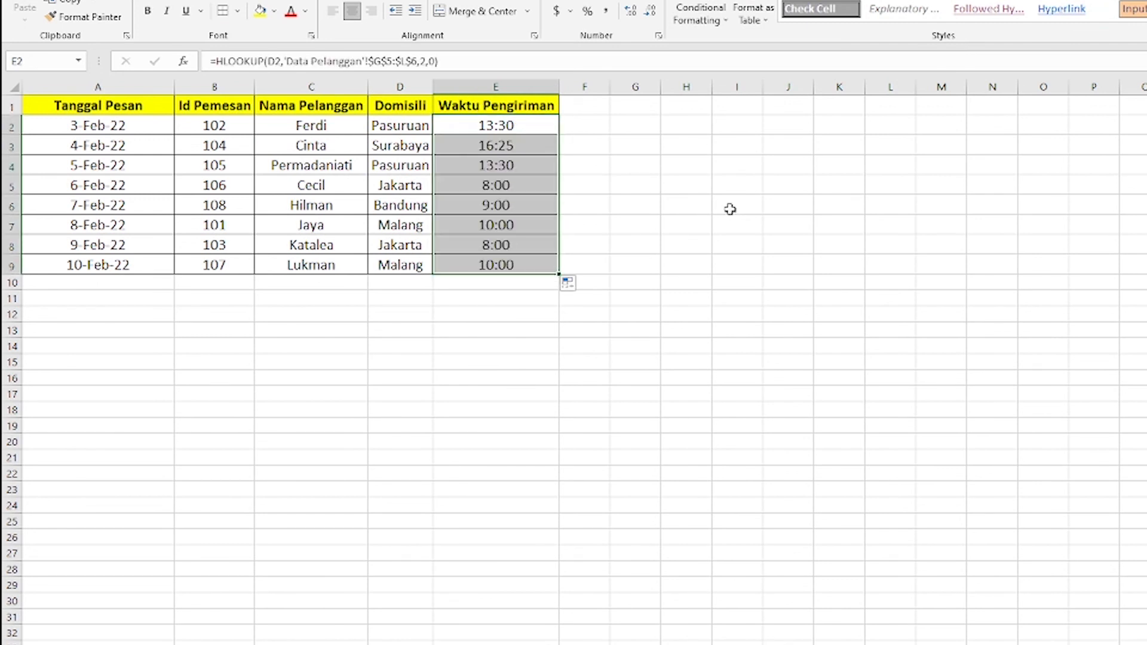
{"action": "left_click", "coordinate": [729, 210]}
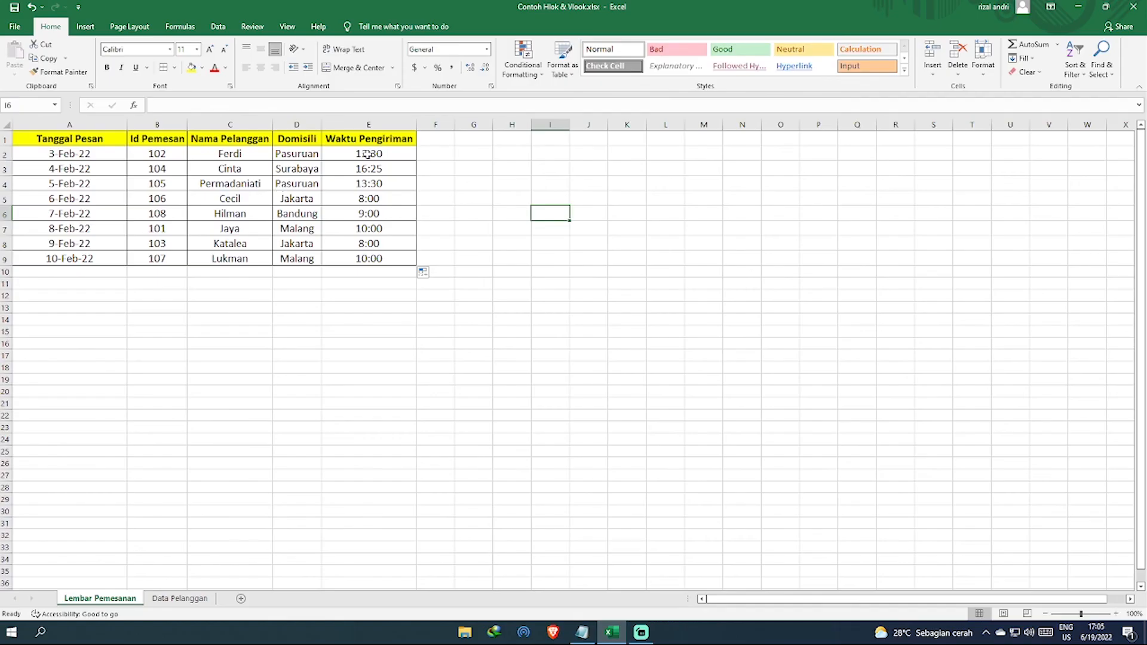
- Check the filled HLOOKUP formulas in the Waktu Pengiriman column against the order rows
{"action": "left_click", "coordinate": [367, 154]}
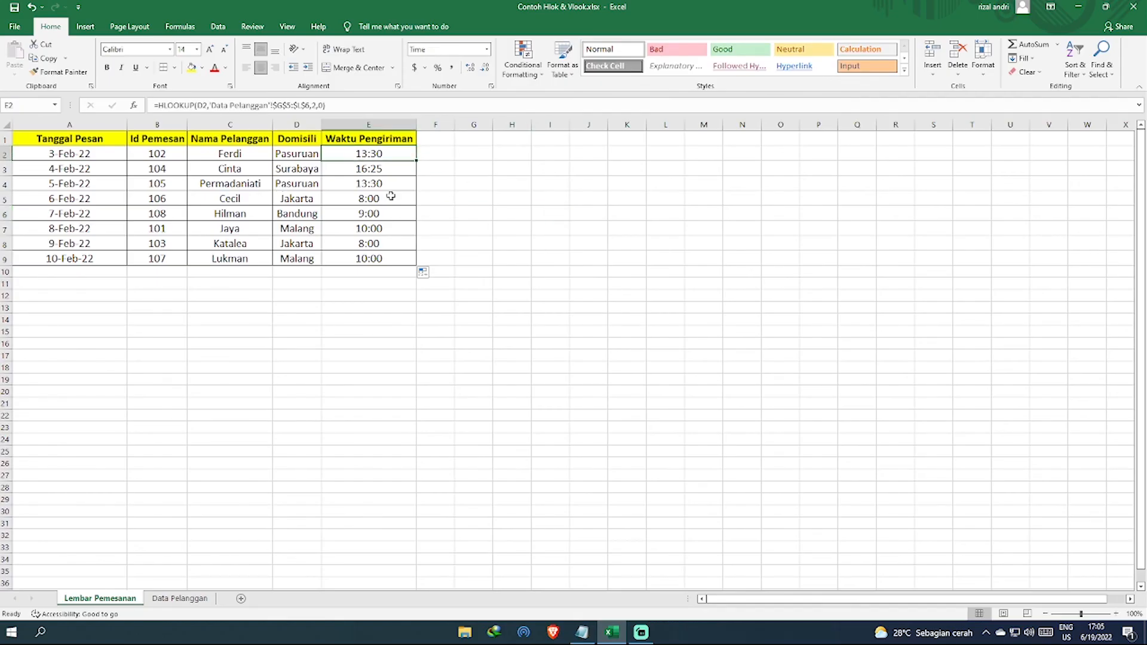
{"action": "left_click", "coordinate": [476, 194]}
{"action": "left_click", "coordinate": [377, 156]}
{"action": "left_click", "coordinate": [365, 168]}
{"action": "left_click", "coordinate": [162, 183]}
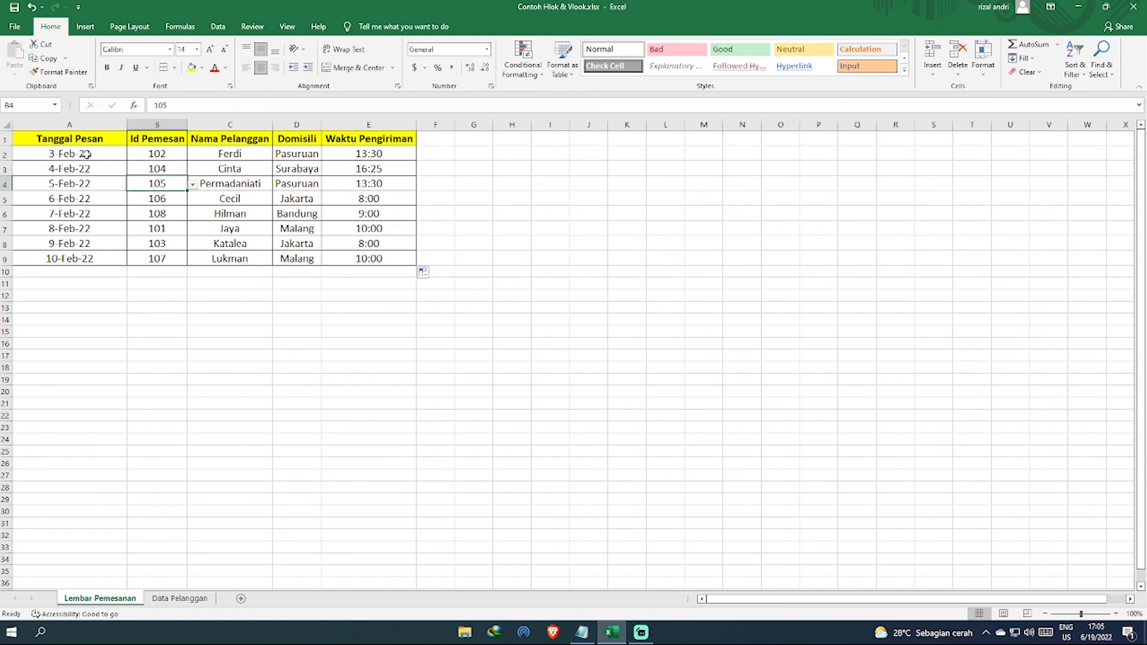
{"action": "left_click", "coordinate": [86, 154]}
{"action": "left_click", "coordinate": [371, 228]}
{"action": "left_click", "coordinate": [386, 156]}
{"action": "left_click", "coordinate": [382, 169]}
{"action": "left_click", "coordinate": [380, 198]}
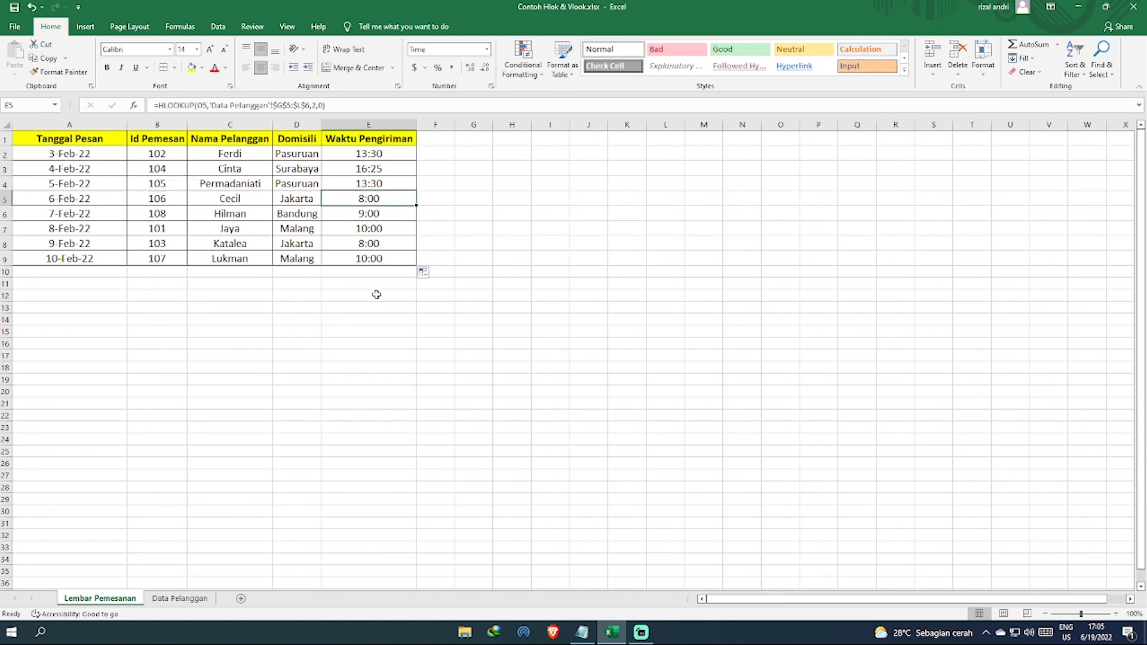
{"action": "left_click", "coordinate": [377, 295]}
{"action": "left_click", "coordinate": [362, 240]}
{"action": "left_click", "coordinate": [316, 217]}
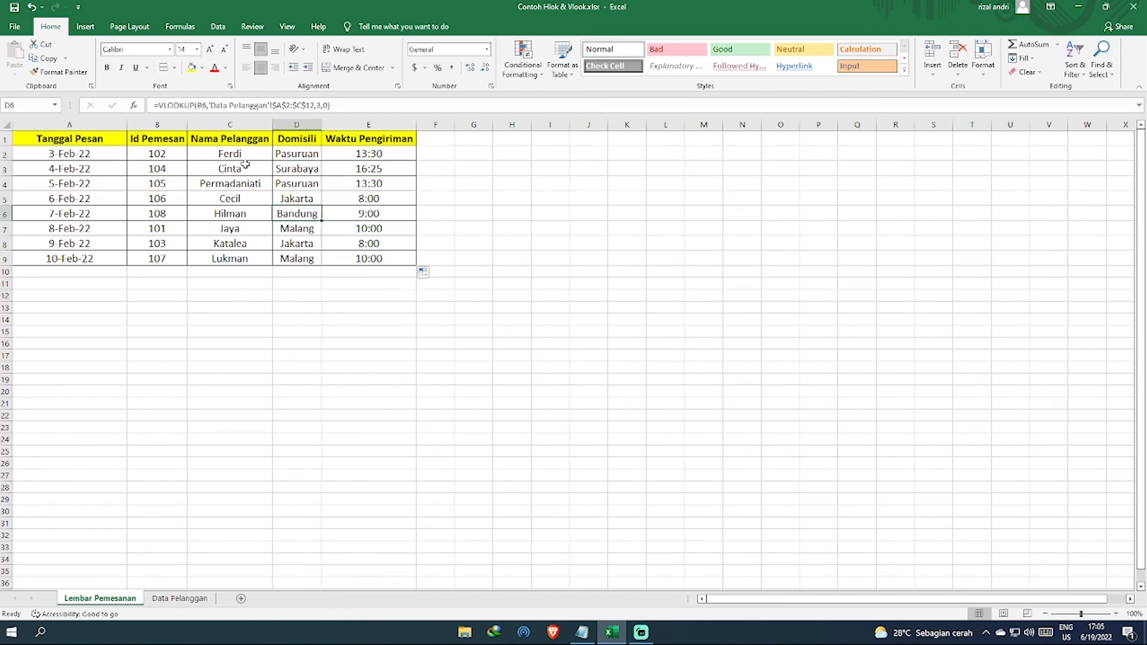
- Compare the lookup formulas of the Nama Pelanggan, Domisili and Waktu Pengiriman columns in rows 2 and 3
{"action": "left_click", "coordinate": [245, 167]}
{"action": "left_click", "coordinate": [239, 155]}
{"action": "left_click", "coordinate": [359, 150]}
{"action": "left_click", "coordinate": [336, 167]}
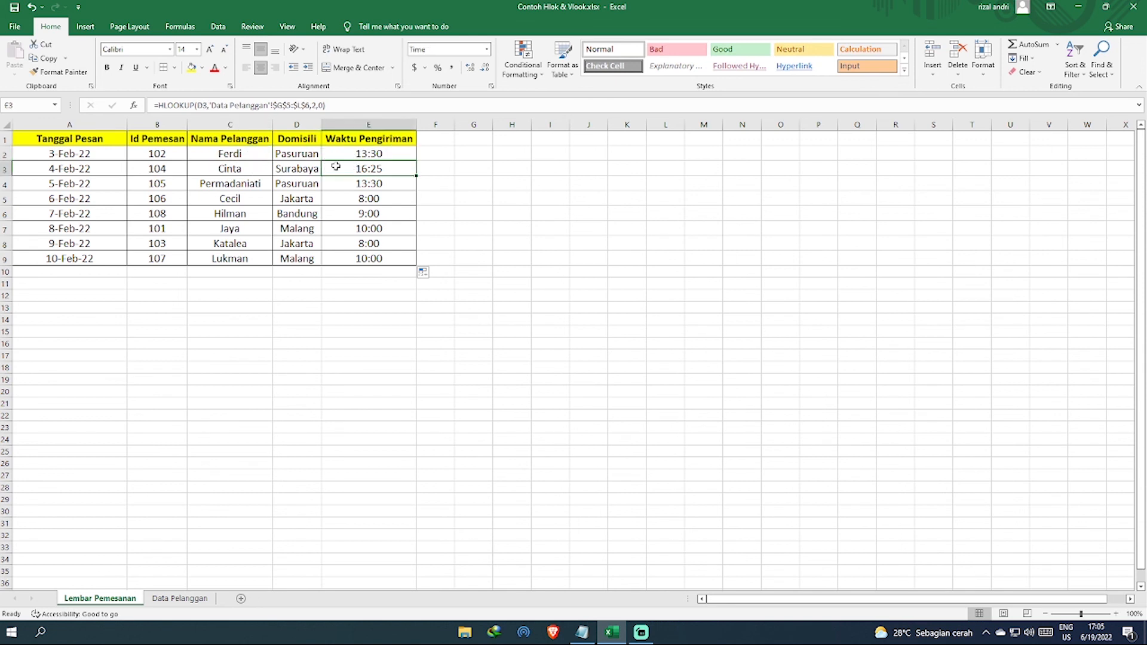
{"action": "left_click", "coordinate": [298, 167]}
{"action": "left_click", "coordinate": [244, 172]}
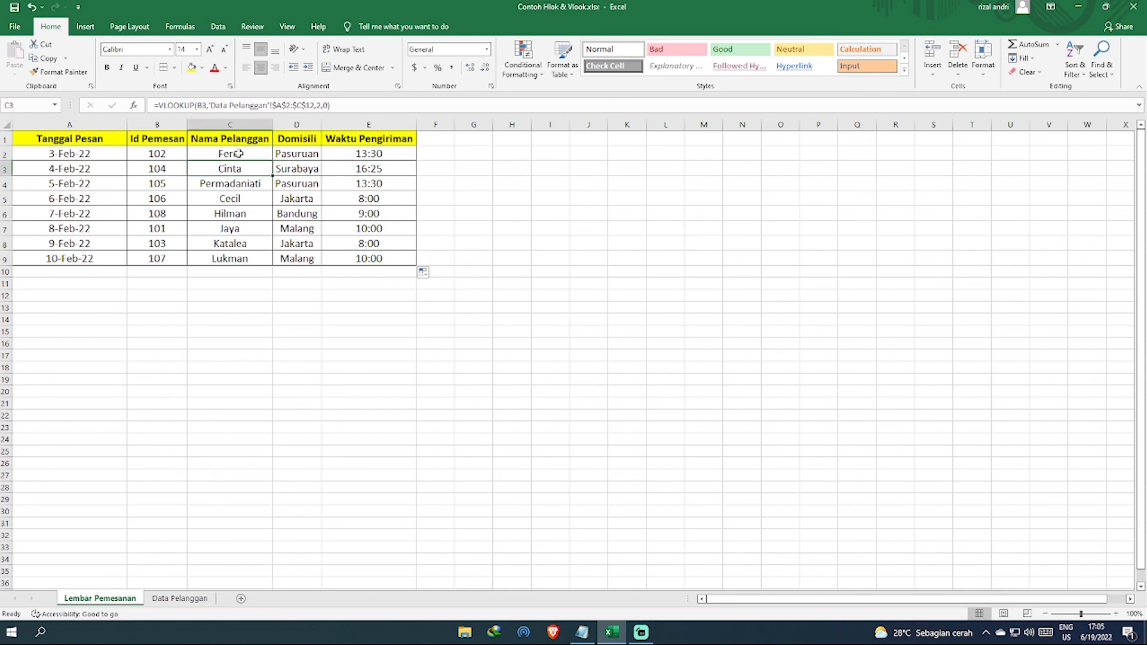
{"action": "left_click", "coordinate": [239, 155]}
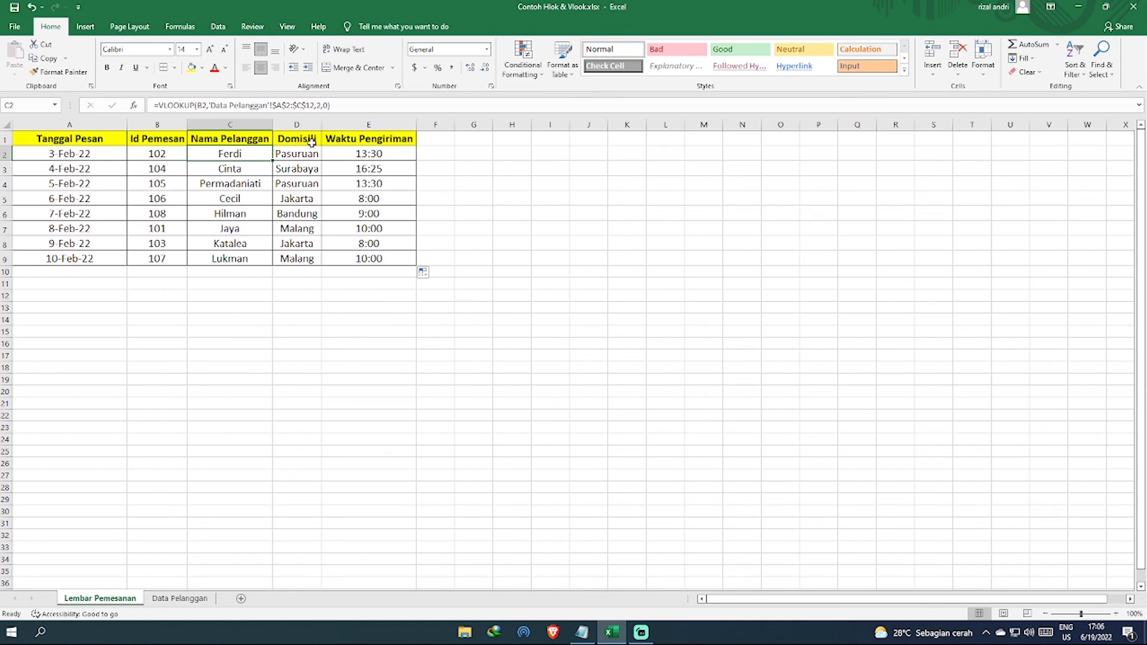
{"action": "left_click", "coordinate": [229, 167]}
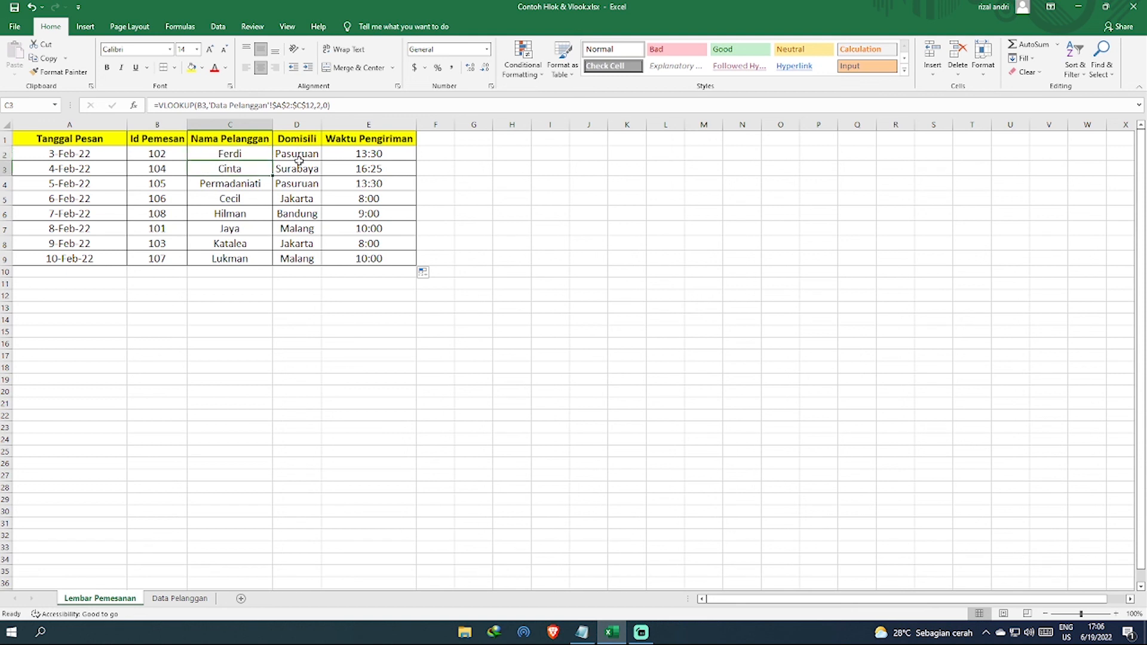
{"action": "left_click", "coordinate": [307, 169]}
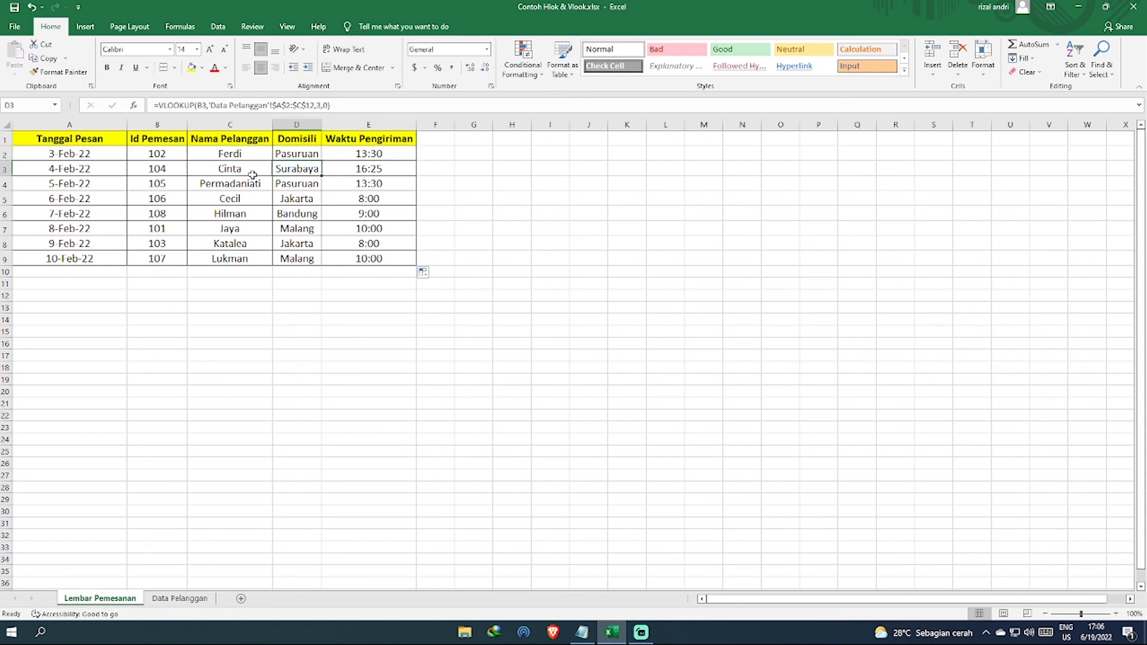
{"action": "key", "text": "Left"}
{"action": "key", "text": "Up"}
{"action": "key", "text": "Left"}
{"action": "left_click", "coordinate": [457, 197]}
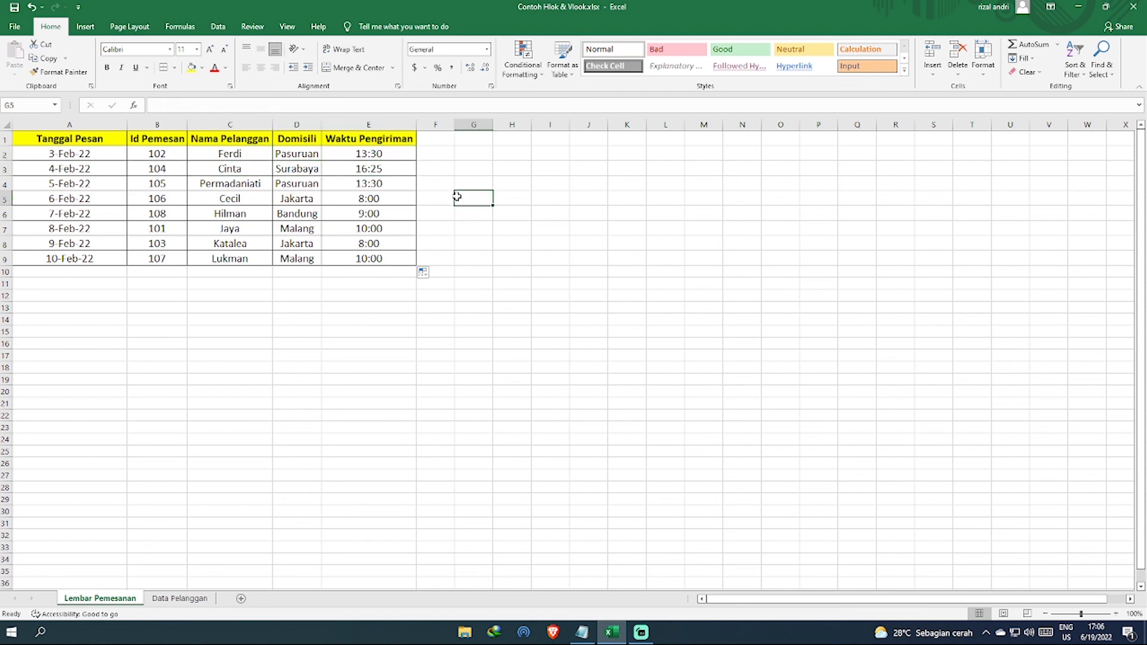
{"action": "left_click", "coordinate": [435, 226]}
{"action": "left_click", "coordinate": [391, 273]}
{"action": "left_click", "coordinate": [368, 286]}
{"action": "left_click", "coordinate": [282, 305]}
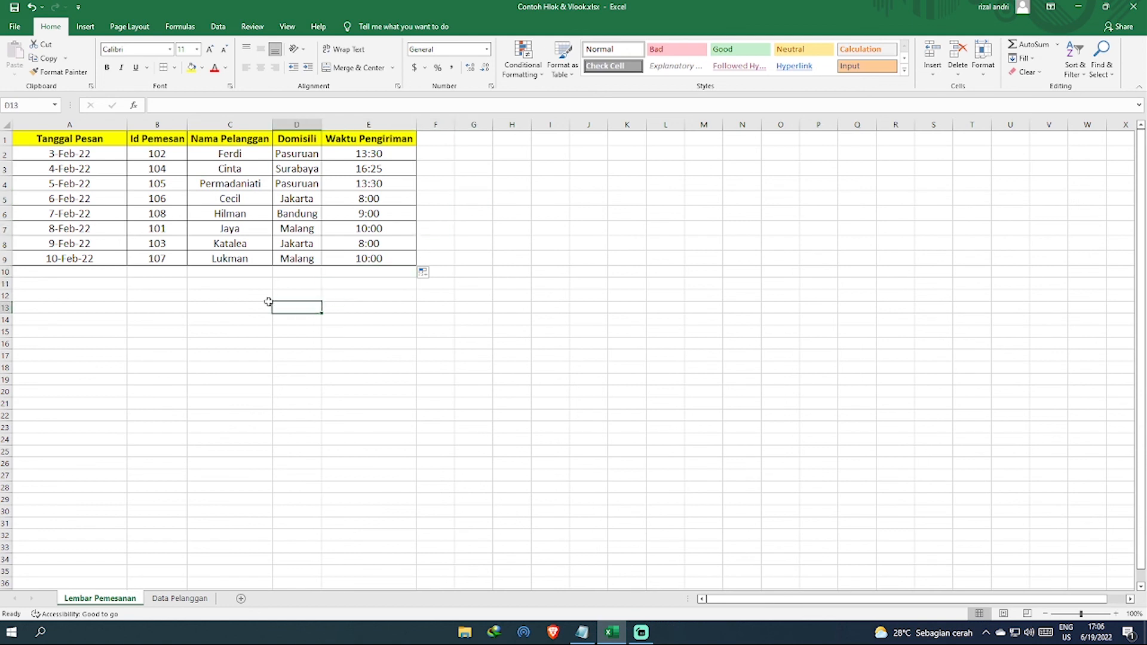
{"action": "left_click", "coordinate": [631, 223]}
{"action": "left_click_drag", "start_coordinate": [447, 197], "coordinate": [445, 185]}
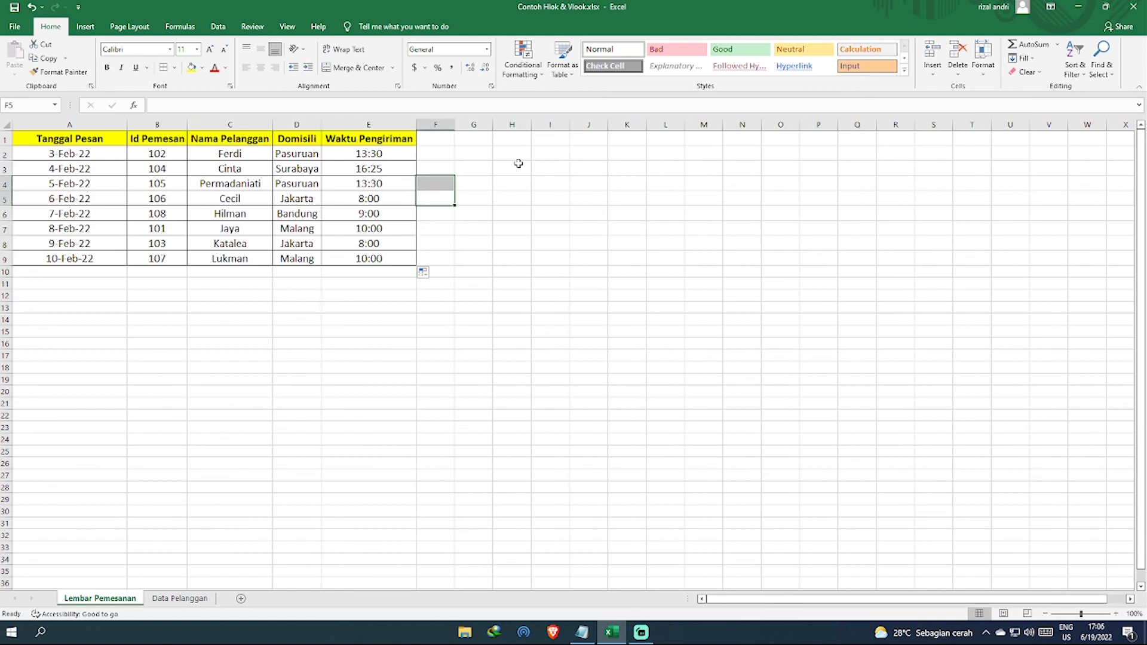
{"action": "left_click", "coordinate": [524, 224]}
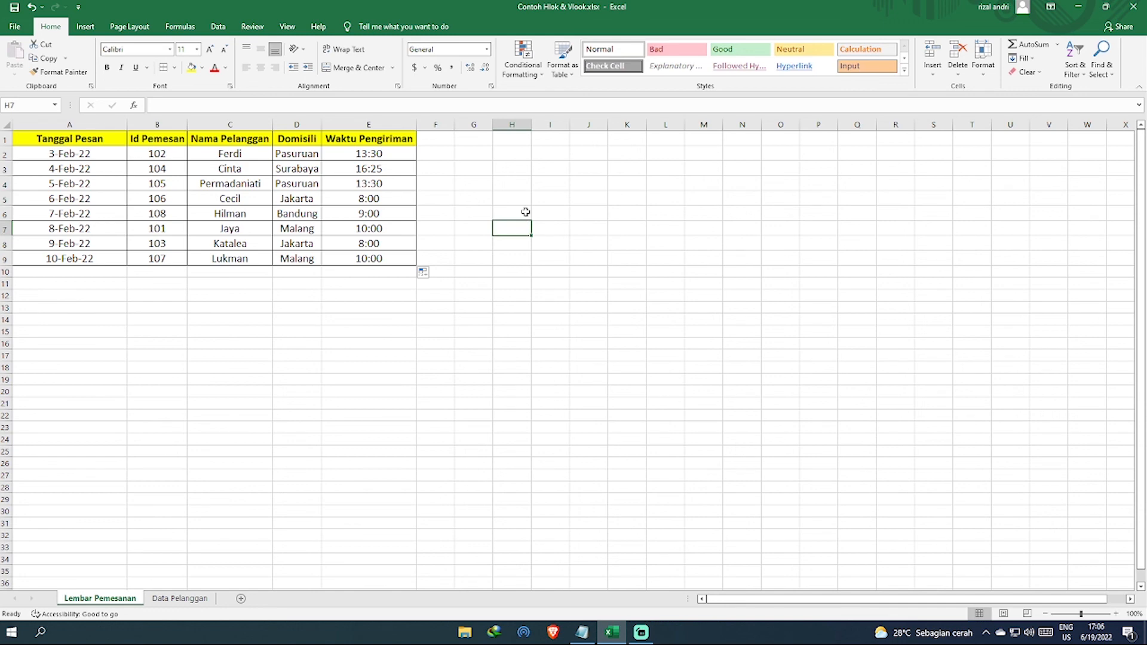